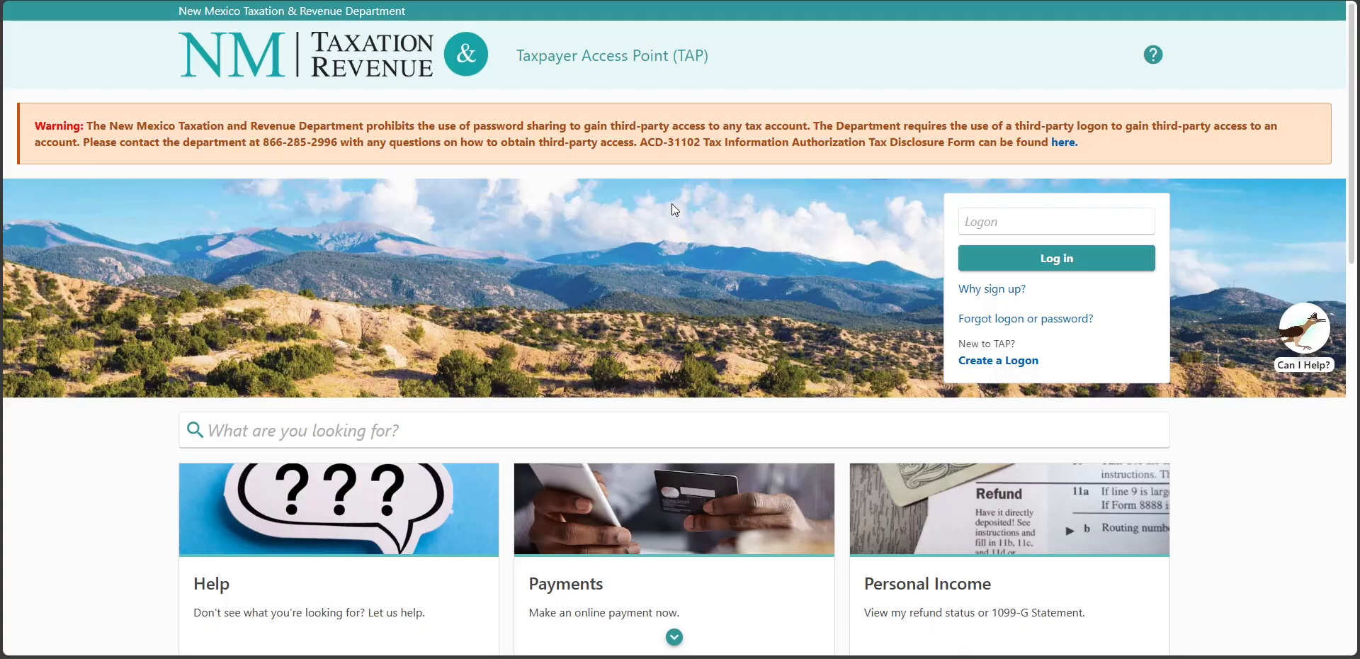
# Start the application for a New Mexico Business Tax ID and proceed past its introduction page.
pyautogui.scroll(-2, 644, 221)
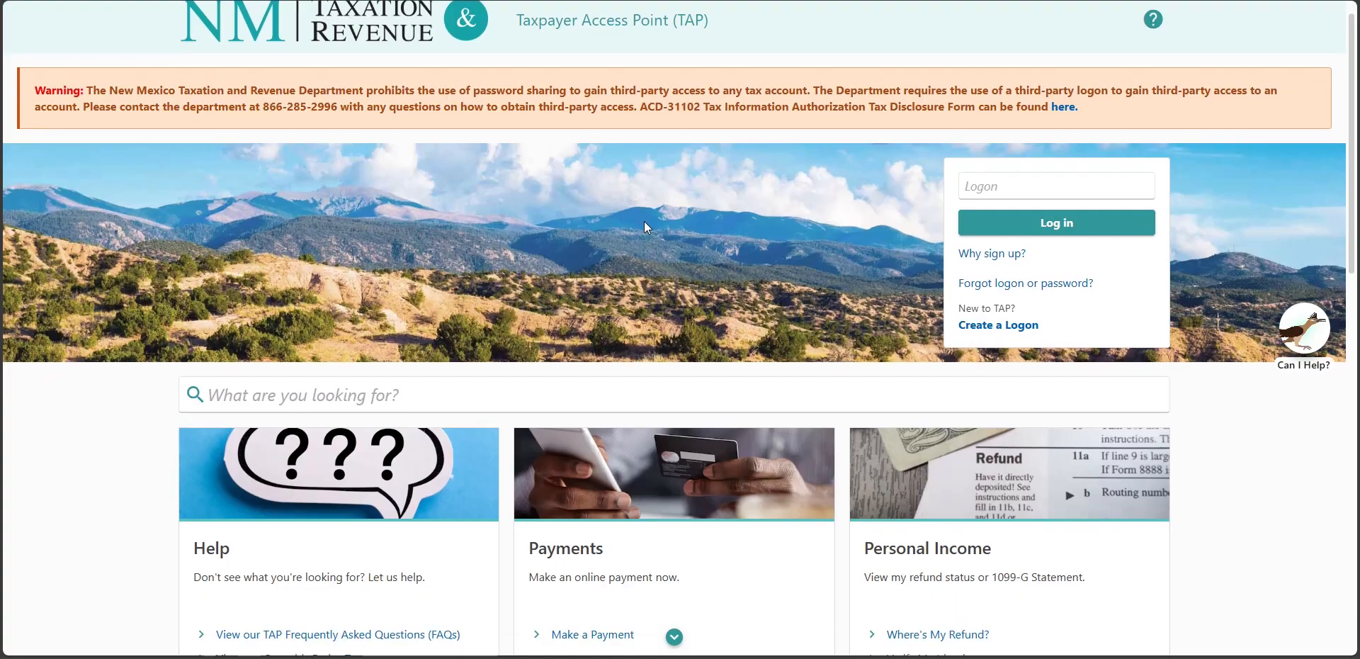
pyautogui.scroll(-7, 644, 221)
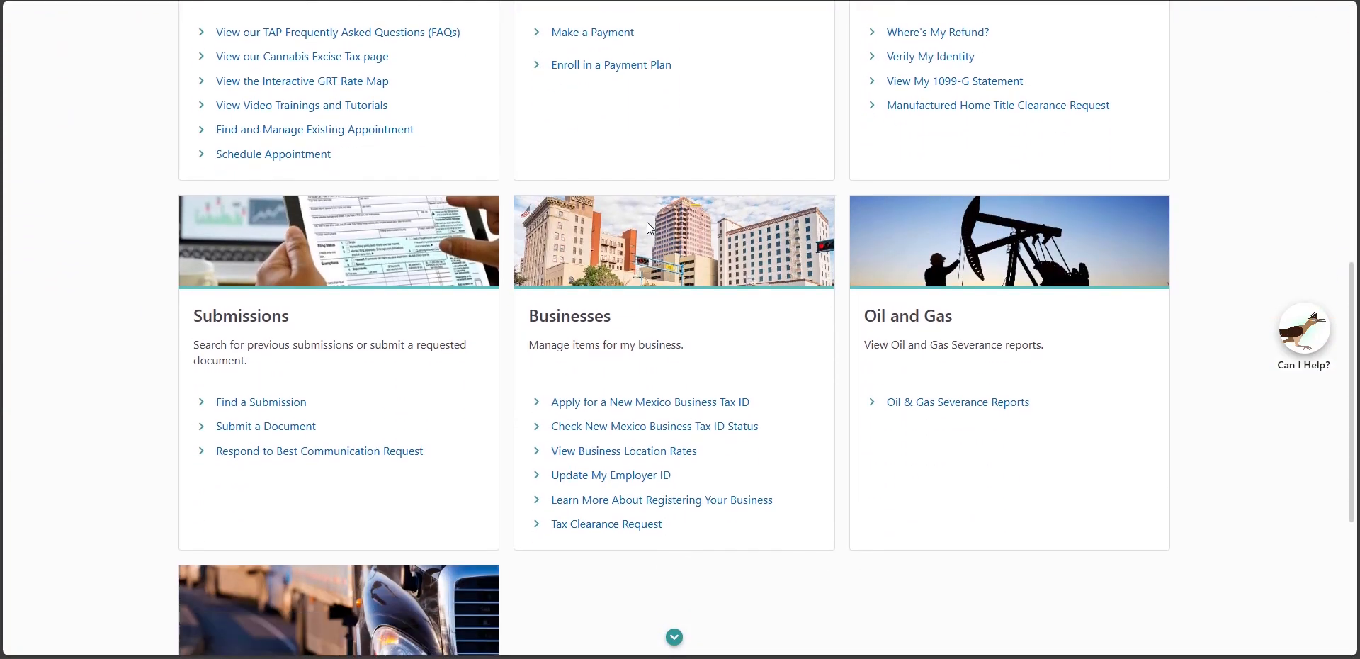
pyautogui.click(626, 402)
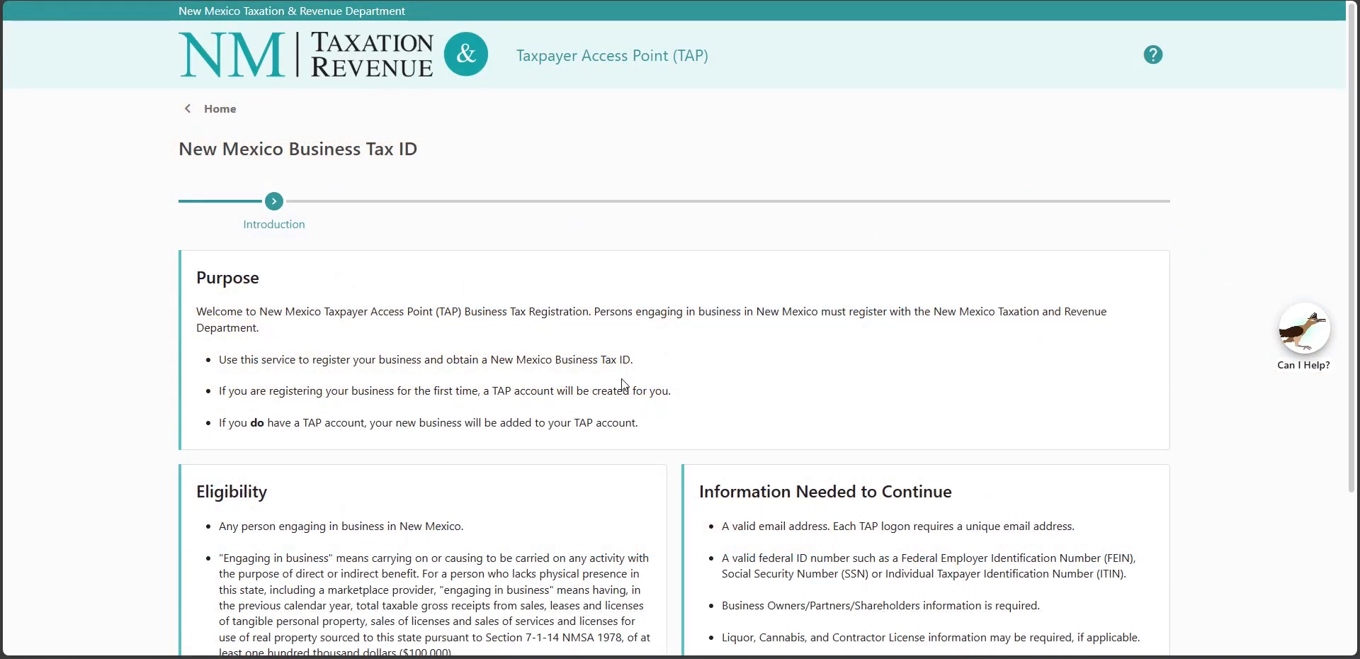
pyautogui.scroll(-2, 621, 378)
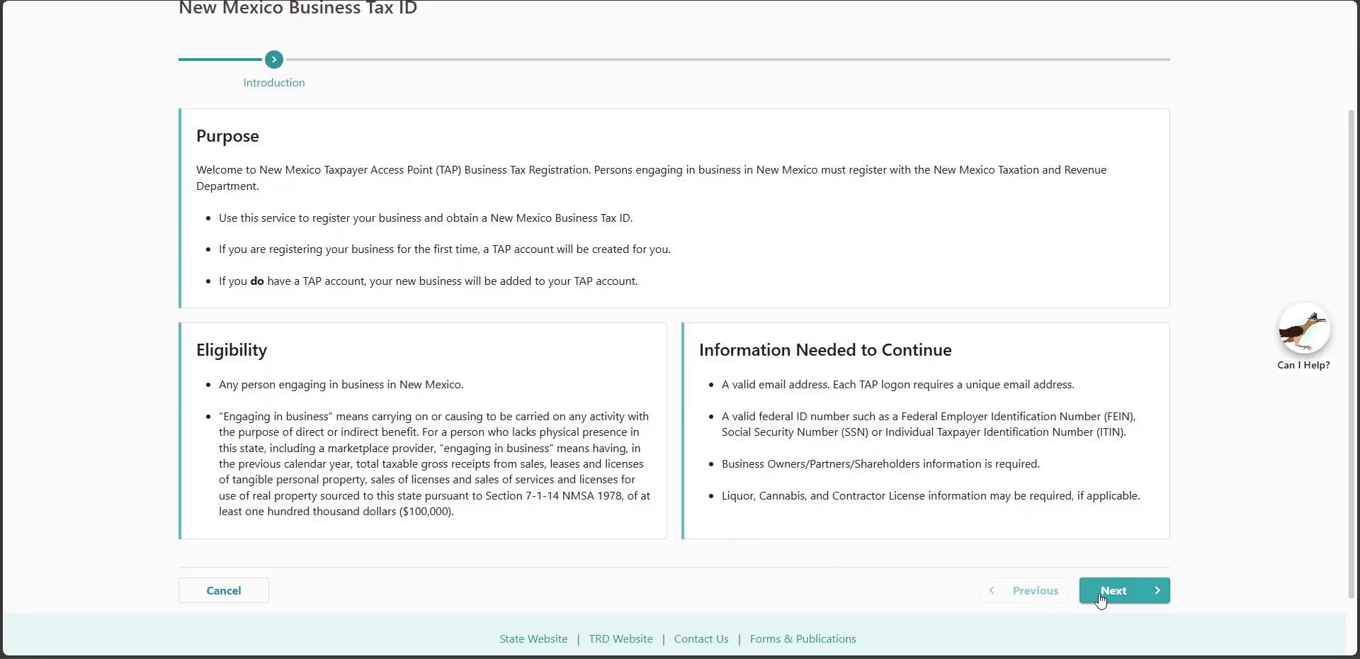
pyautogui.scroll(-1, 1112, 560)
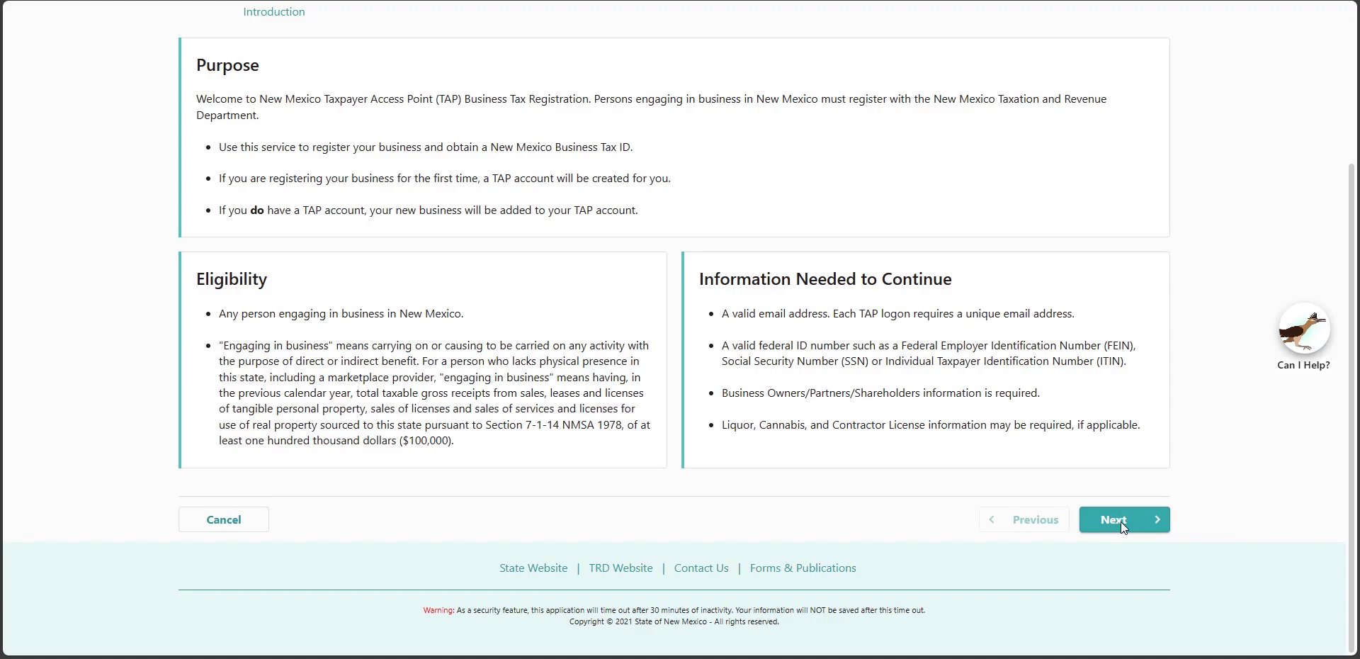
pyautogui.click(1120, 521)
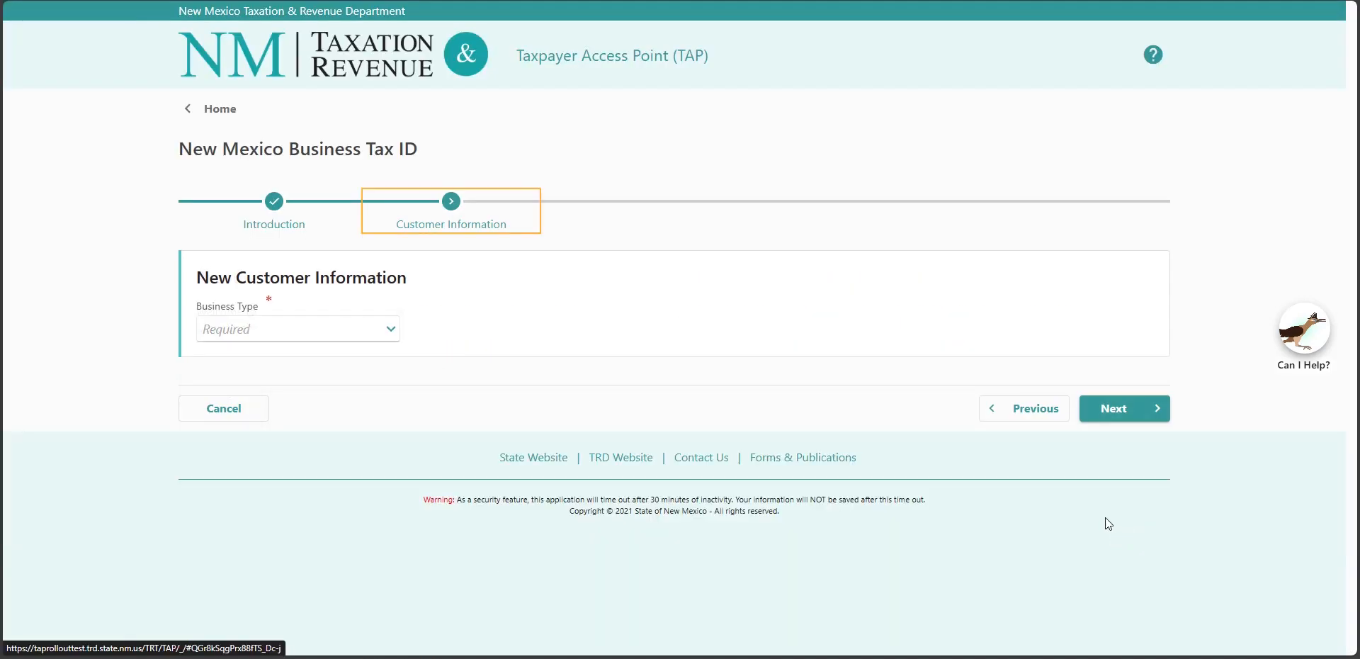
# Complete the customer information with business type Corporation and the business's FEIN entered in both FEIN fields, and continue.
pyautogui.click(390, 330)
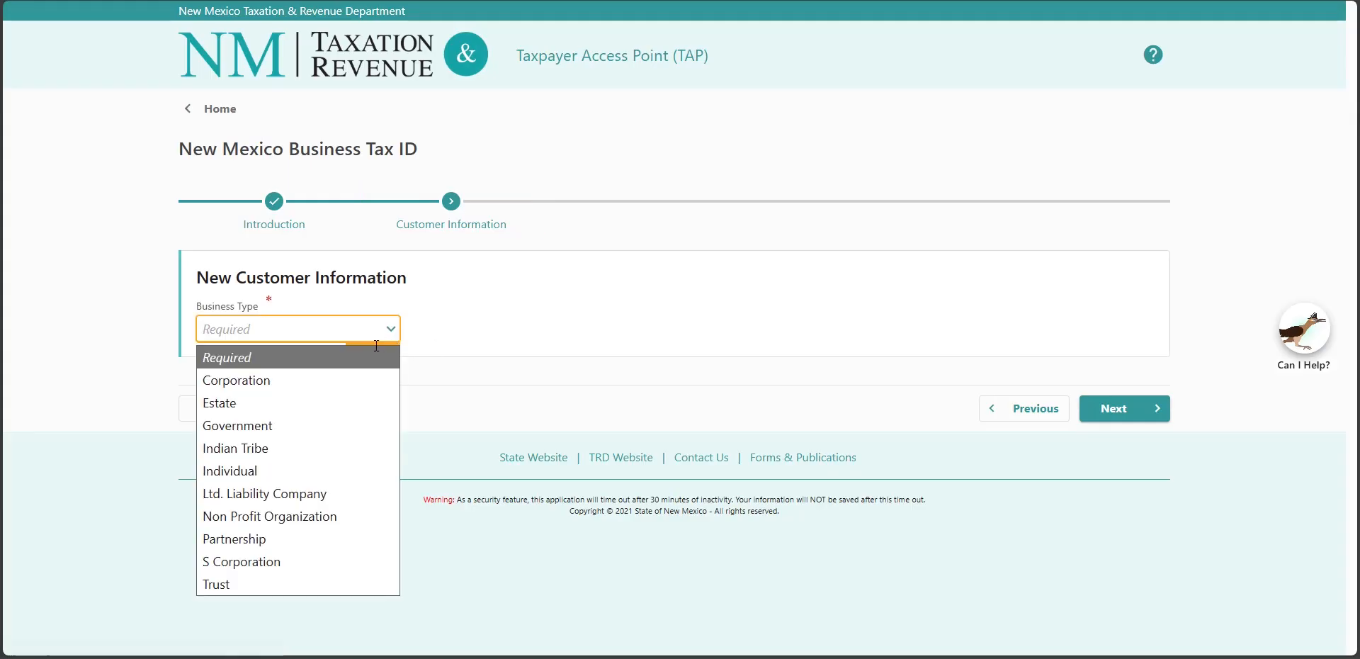
pyautogui.click(333, 381)
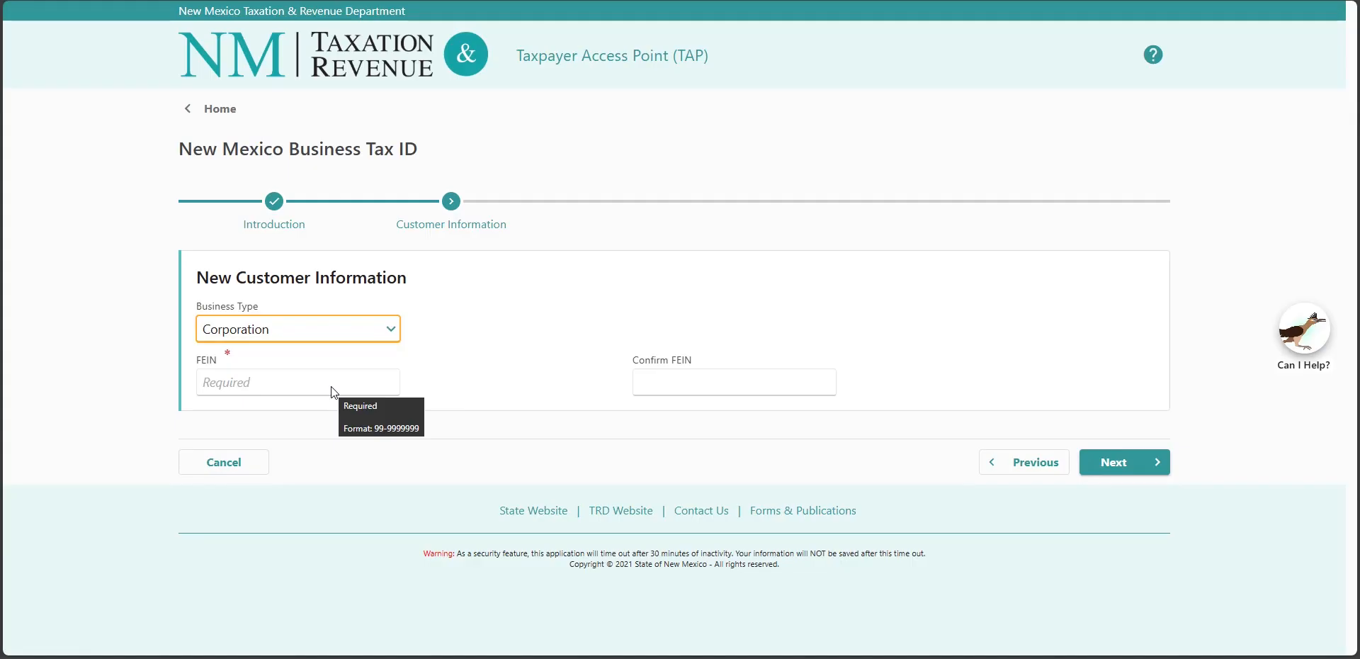
pyautogui.click(332, 386)
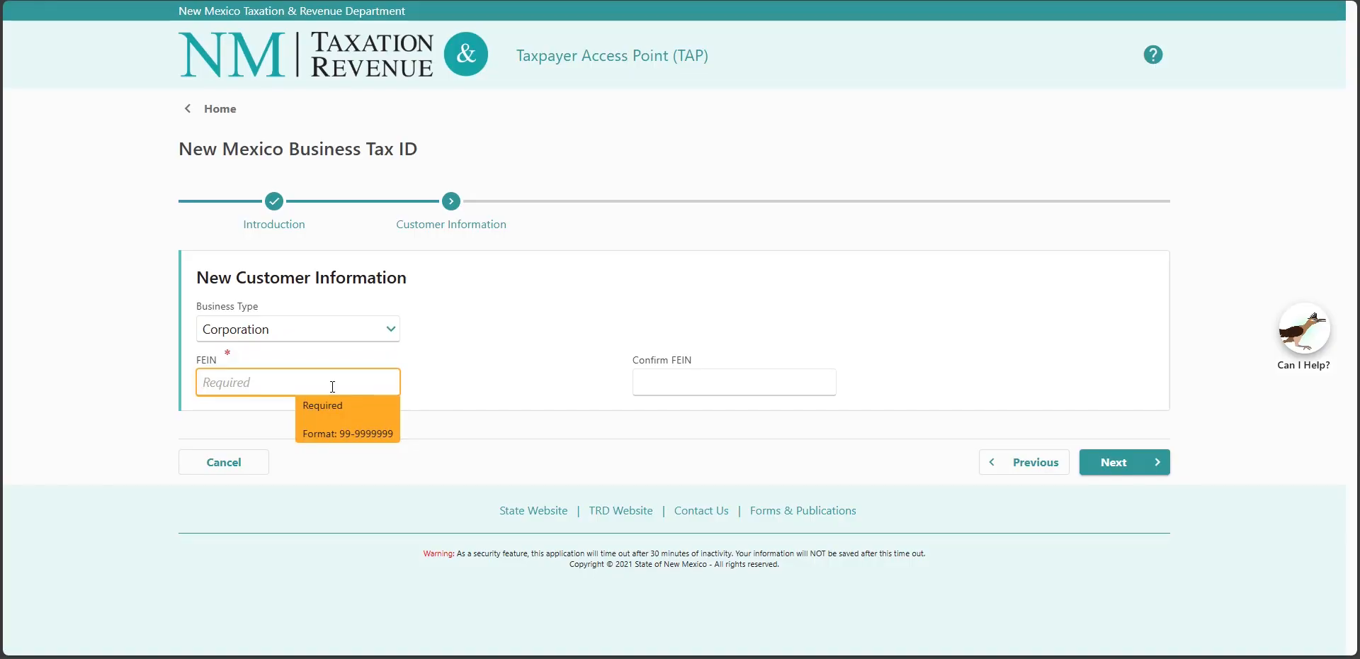
pyautogui.write('22-2222222')
pyautogui.click(662, 390)
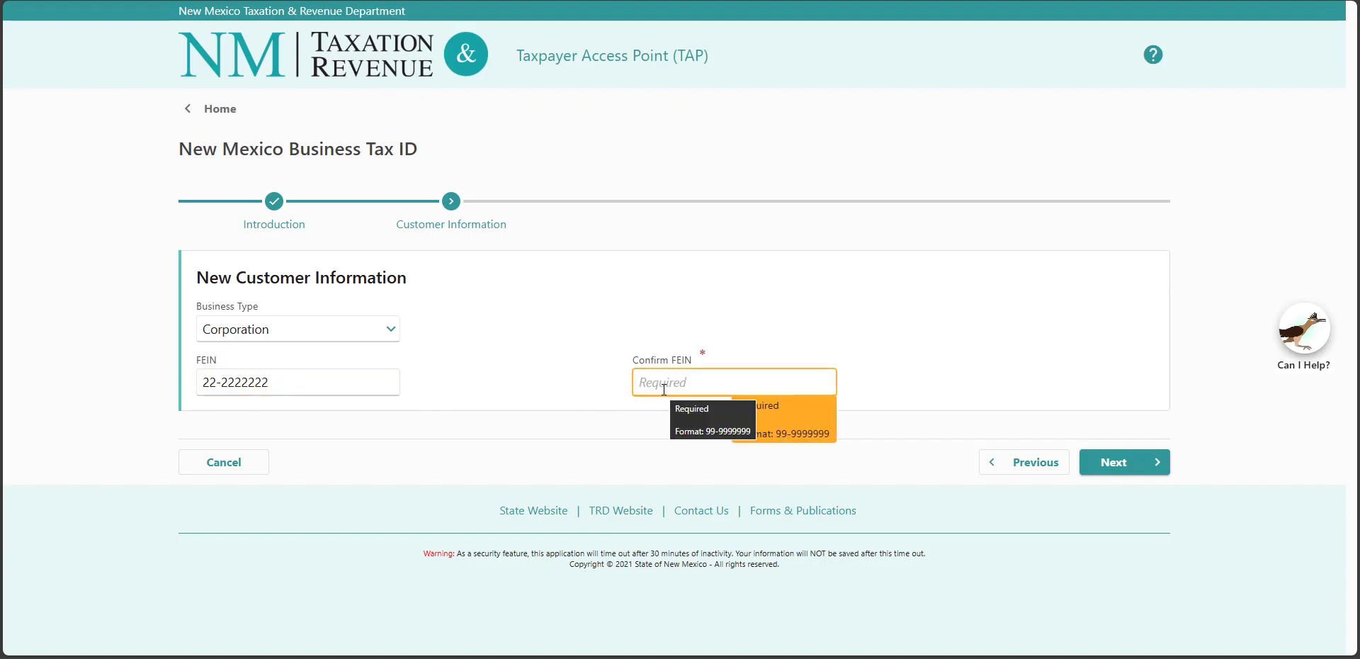
pyautogui.write('22-2222222')
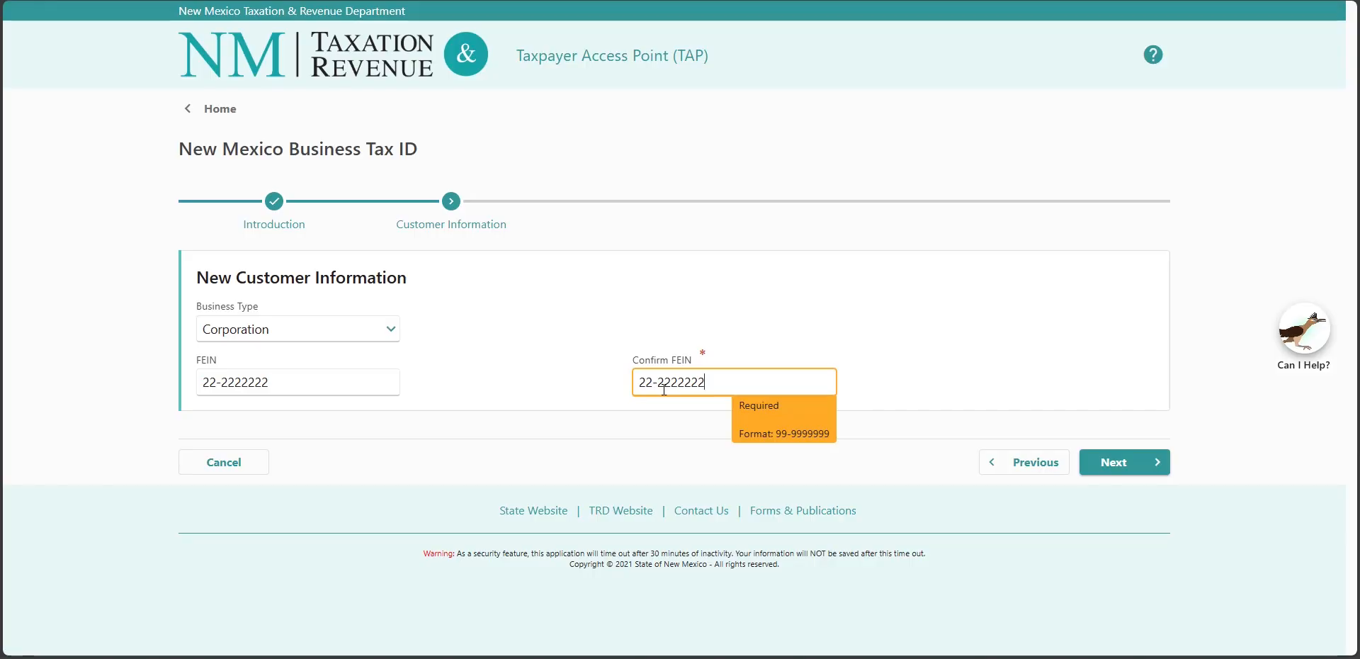
pyautogui.click(711, 402)
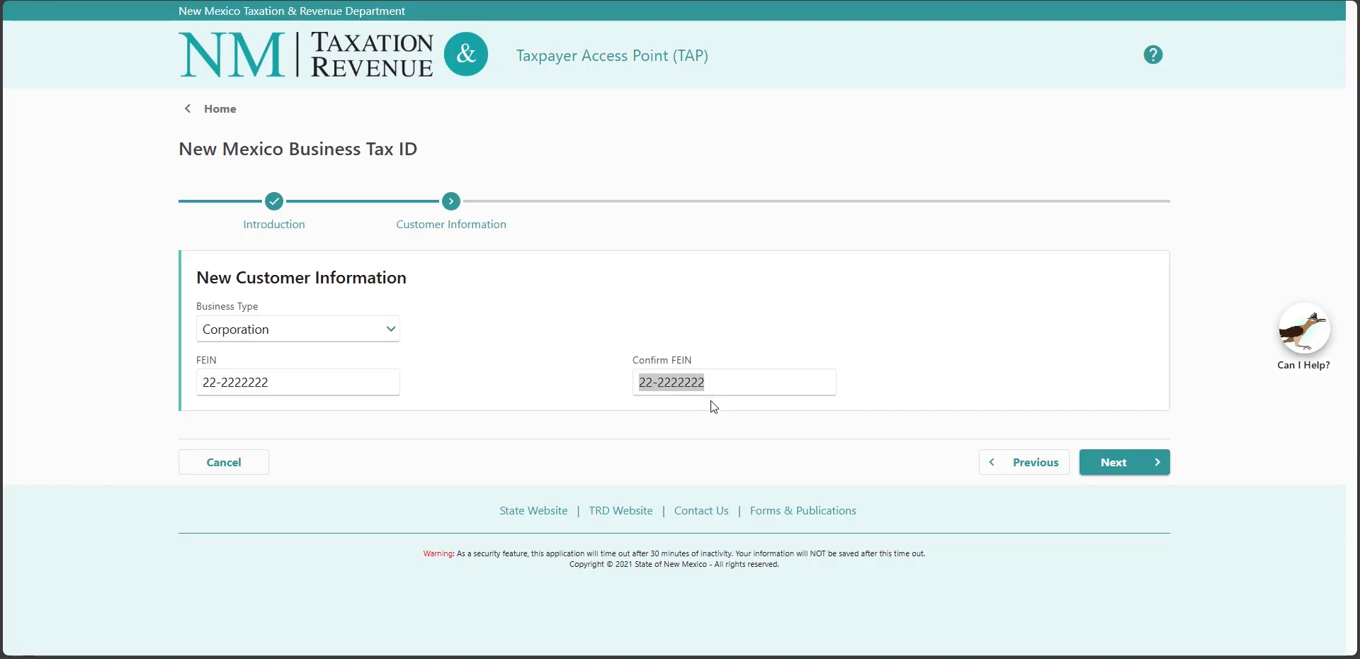
pyautogui.click(1133, 472)
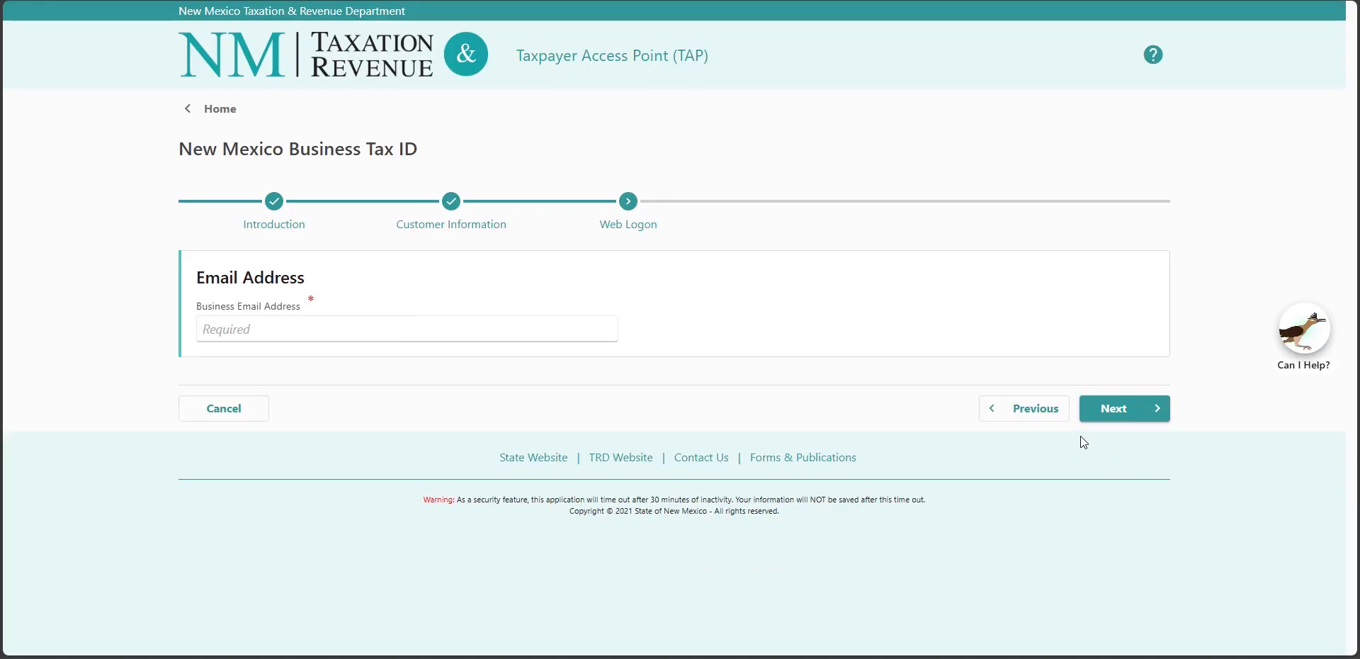
# Fill in and confirm the business email address with the saved email, and continue to the full web logon form.
pyautogui.click(604, 327)
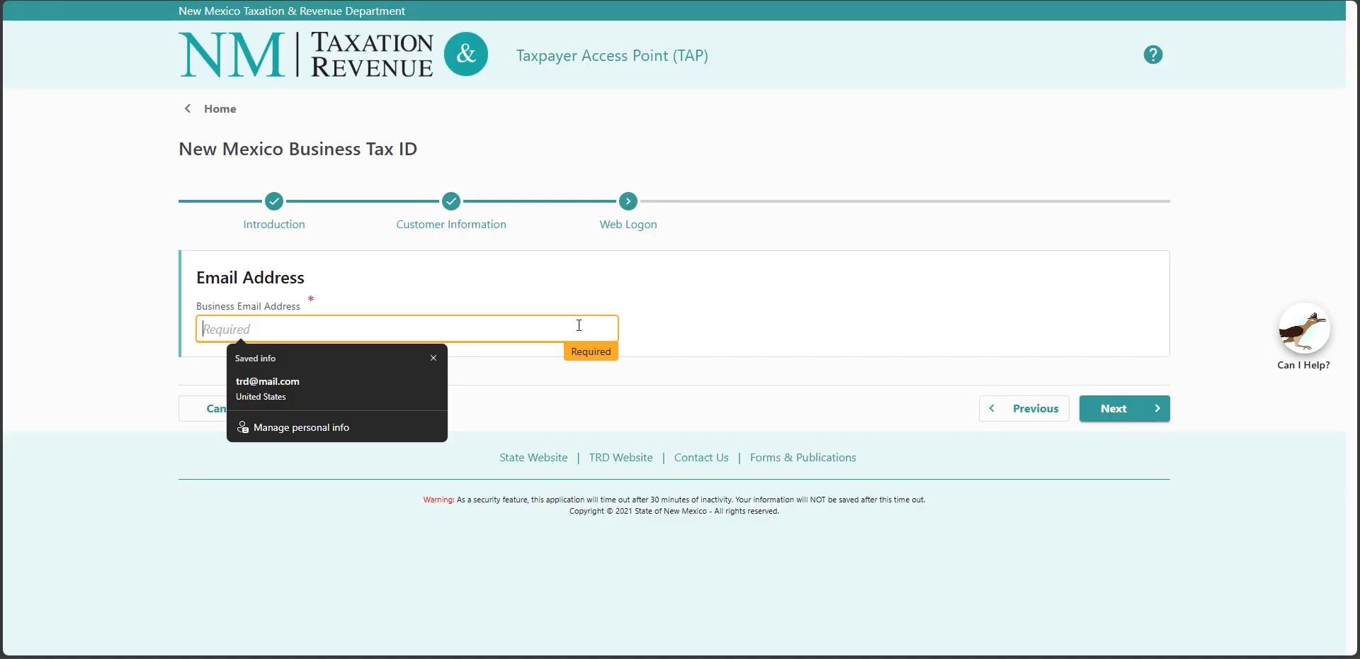
pyautogui.click(290, 380)
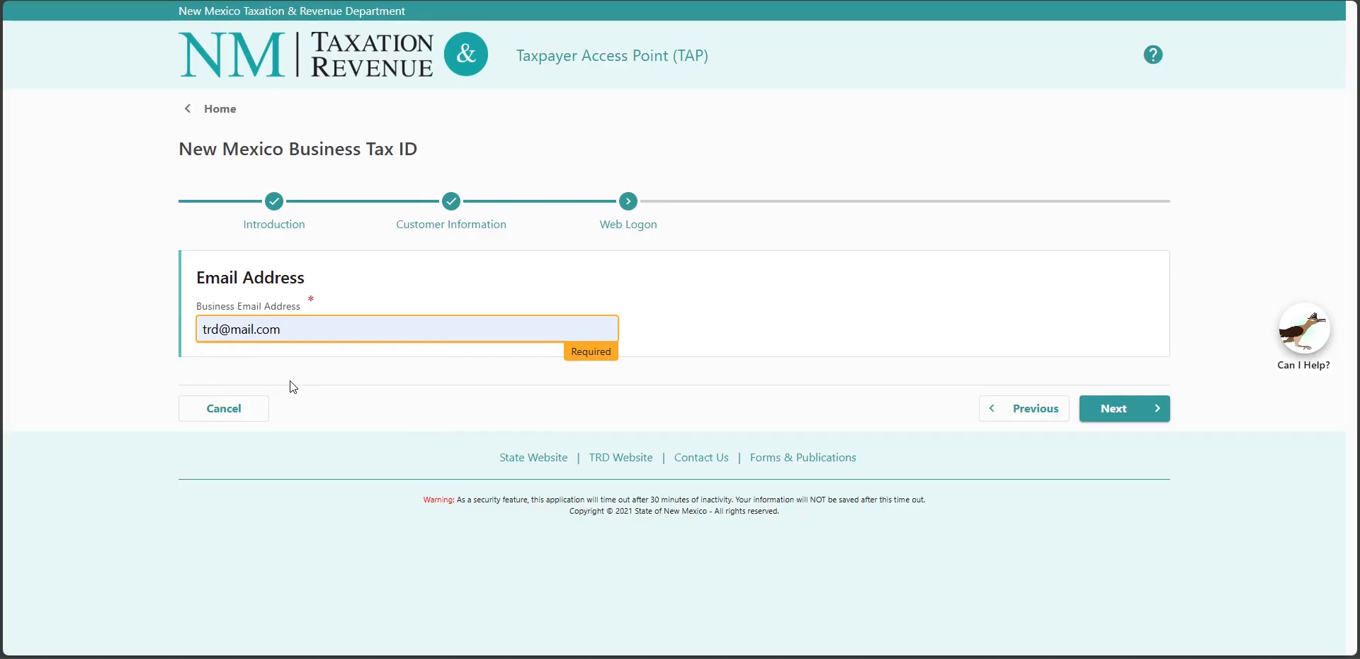
pyautogui.click(1150, 418)
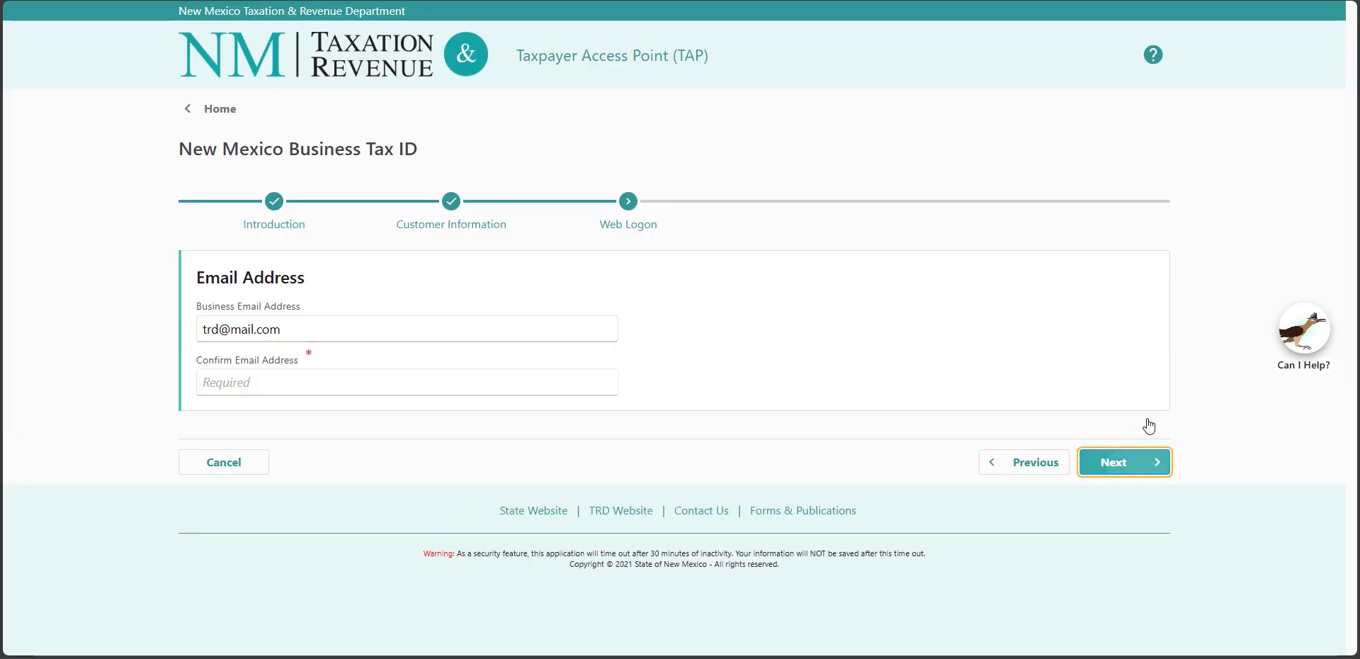
pyautogui.click(464, 381)
pyautogui.click(309, 432)
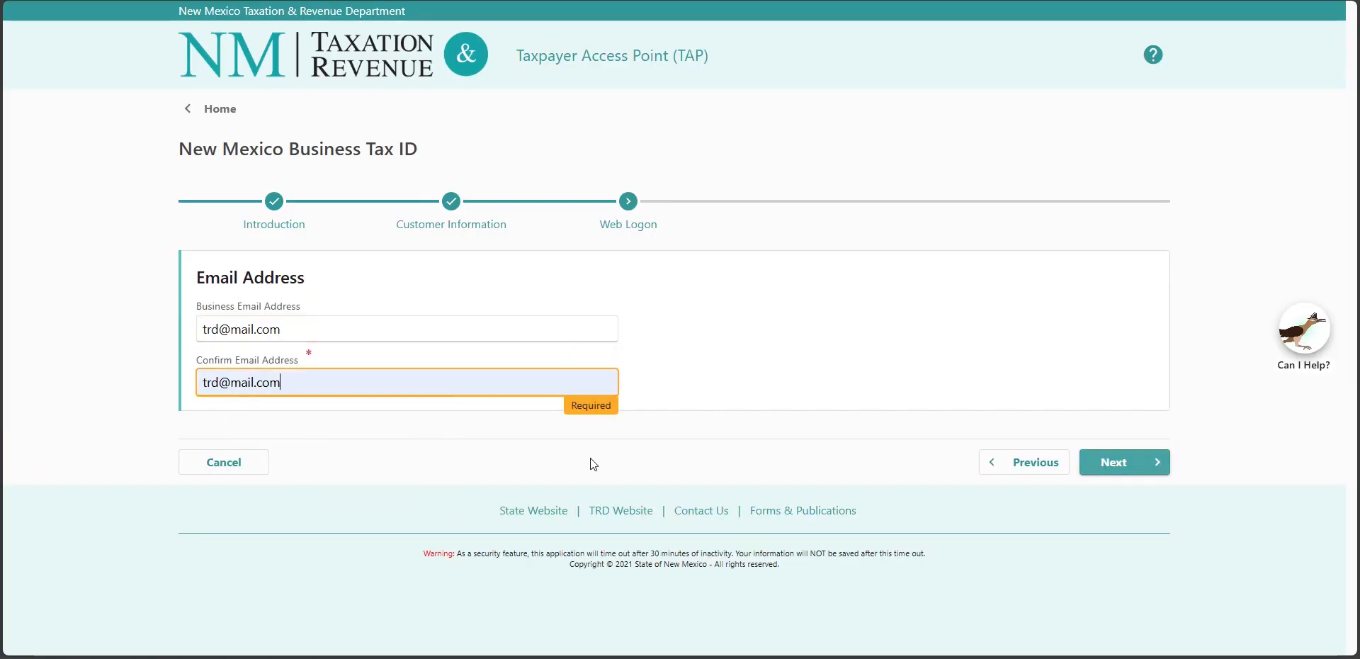
pyautogui.click(1159, 475)
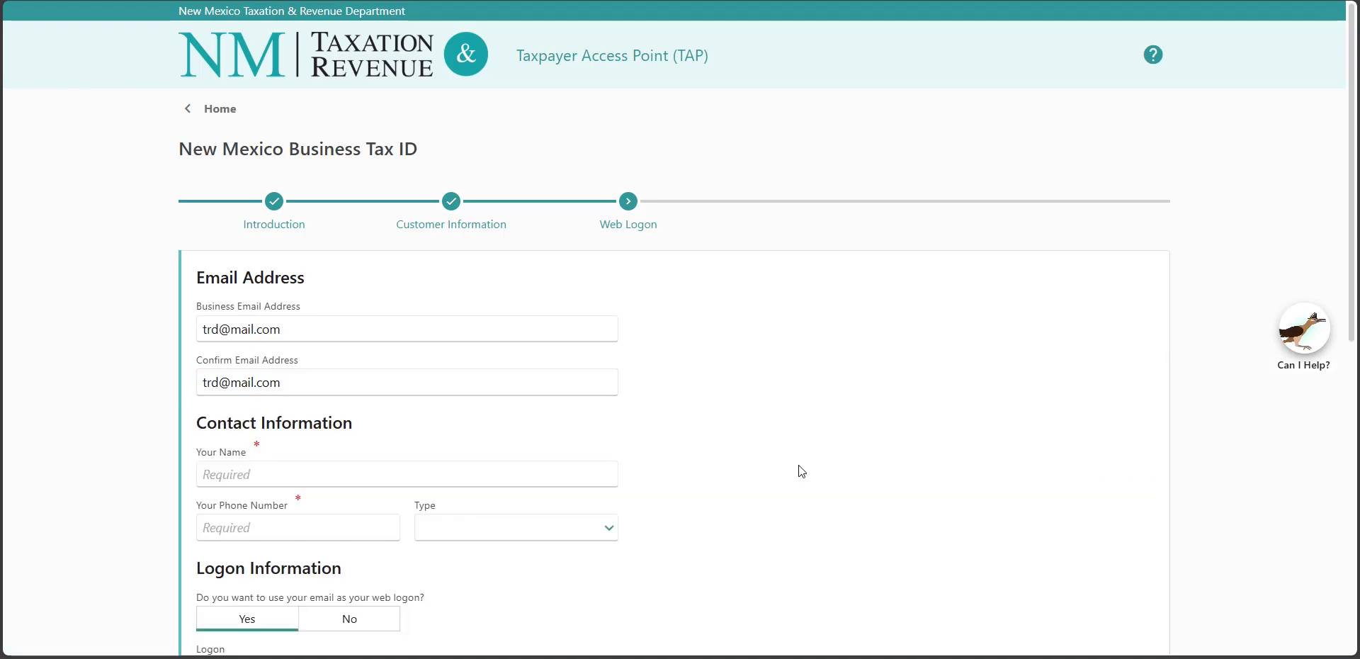
# Fill in the contact's name and phone number, with Business Phone as the phone type.
pyautogui.scroll(-1, 800, 469)
pyautogui.scroll(-1, 801, 471)
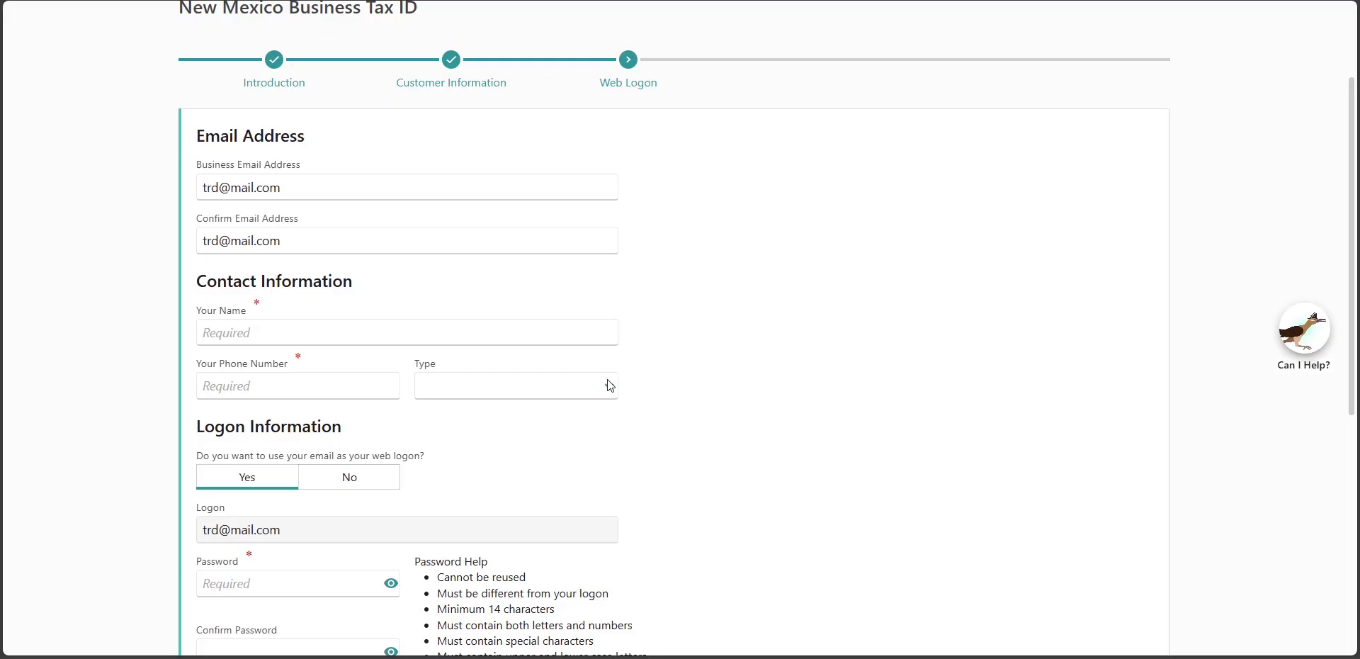
pyautogui.click(517, 333)
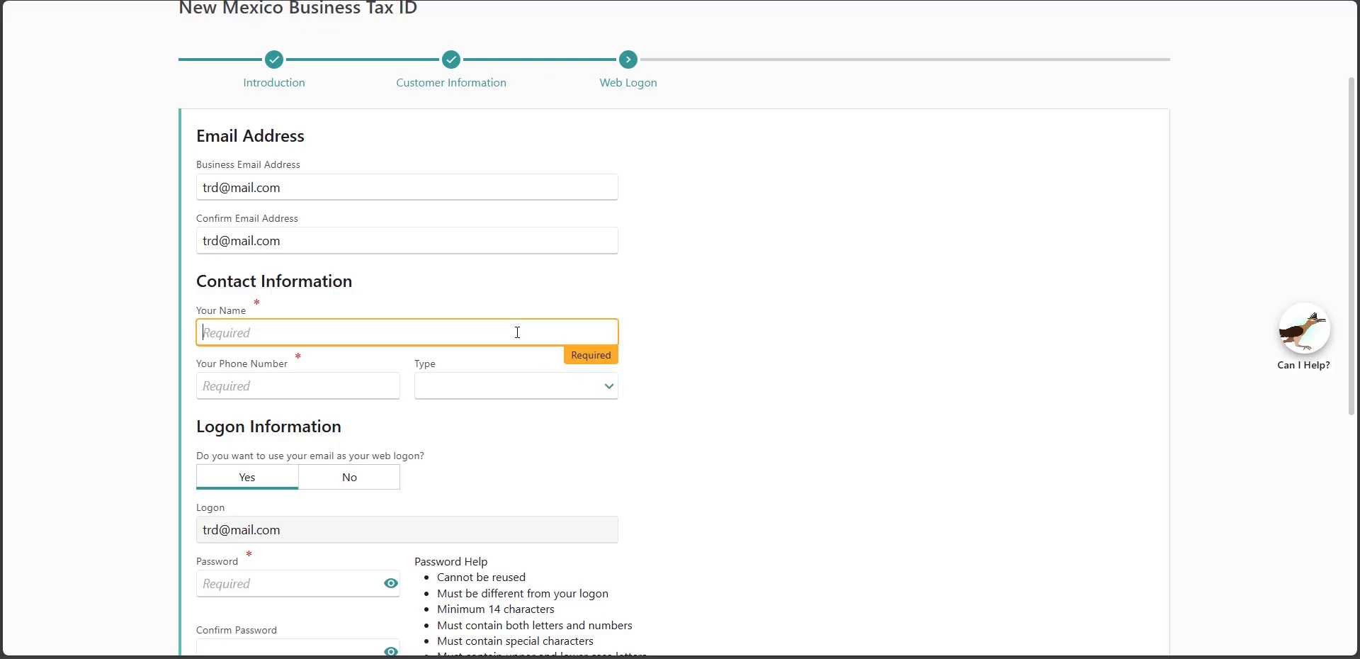
pyautogui.write('Jim Smith')
pyautogui.click(341, 384)
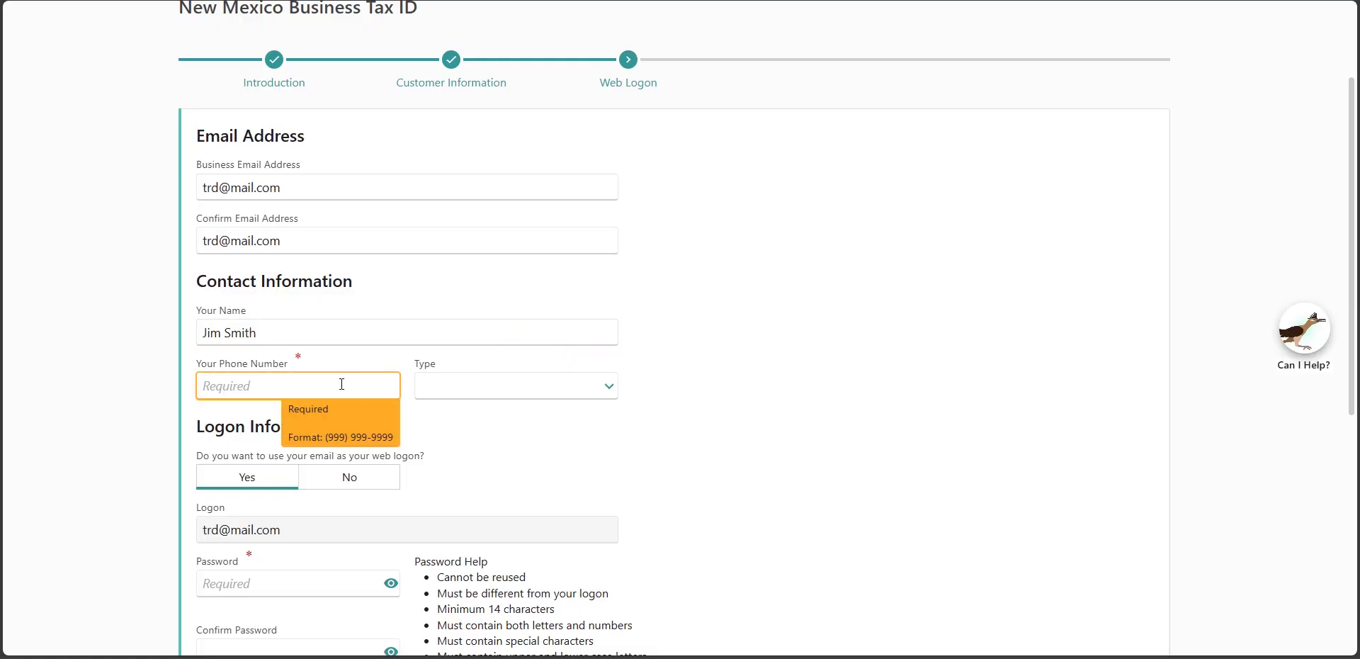
pyautogui.write('(505) 555-5555')
pyautogui.click(609, 390)
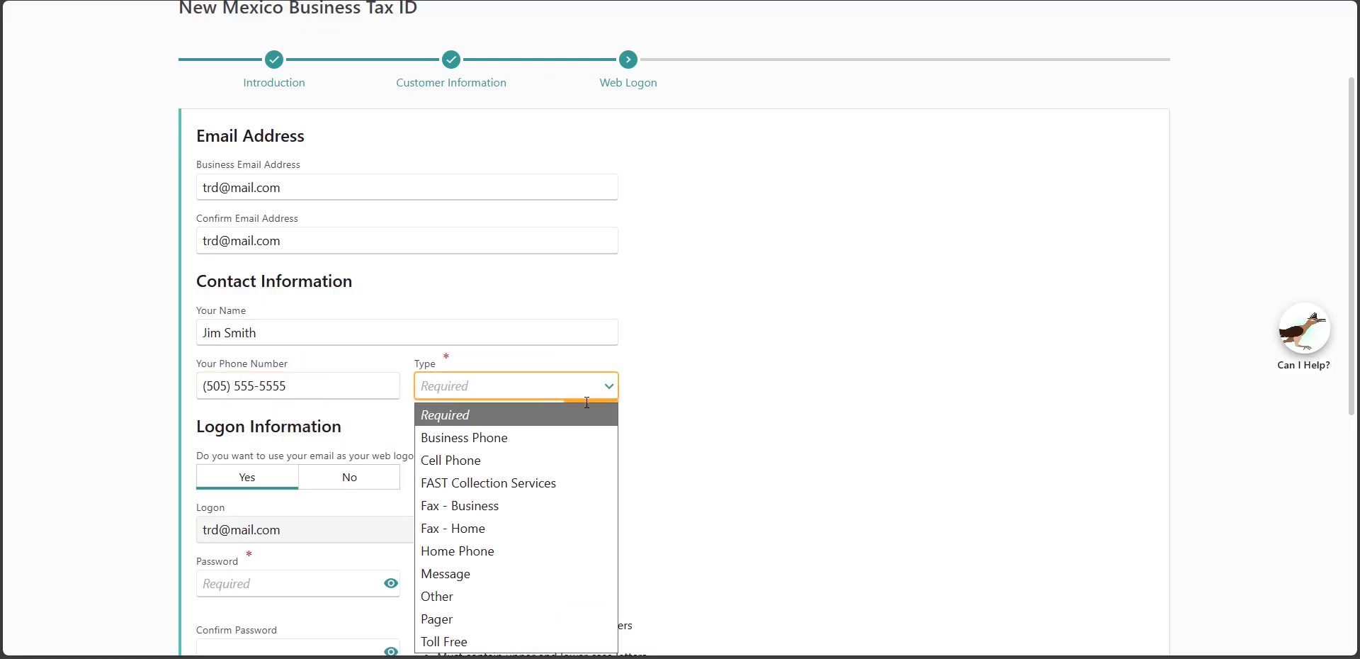
pyautogui.click(515, 432)
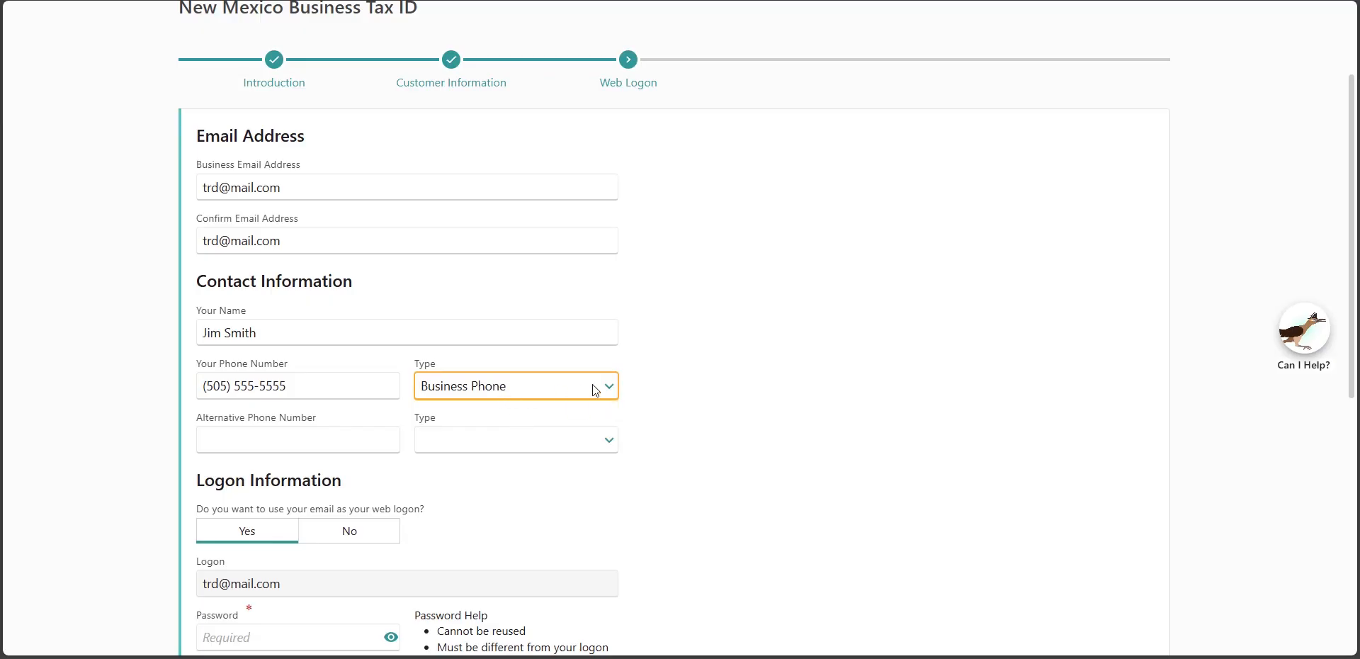
# Choose to use the email as the web logon, and paste the account password into the password and confirmation fields.
pyautogui.scroll(-3, 716, 376)
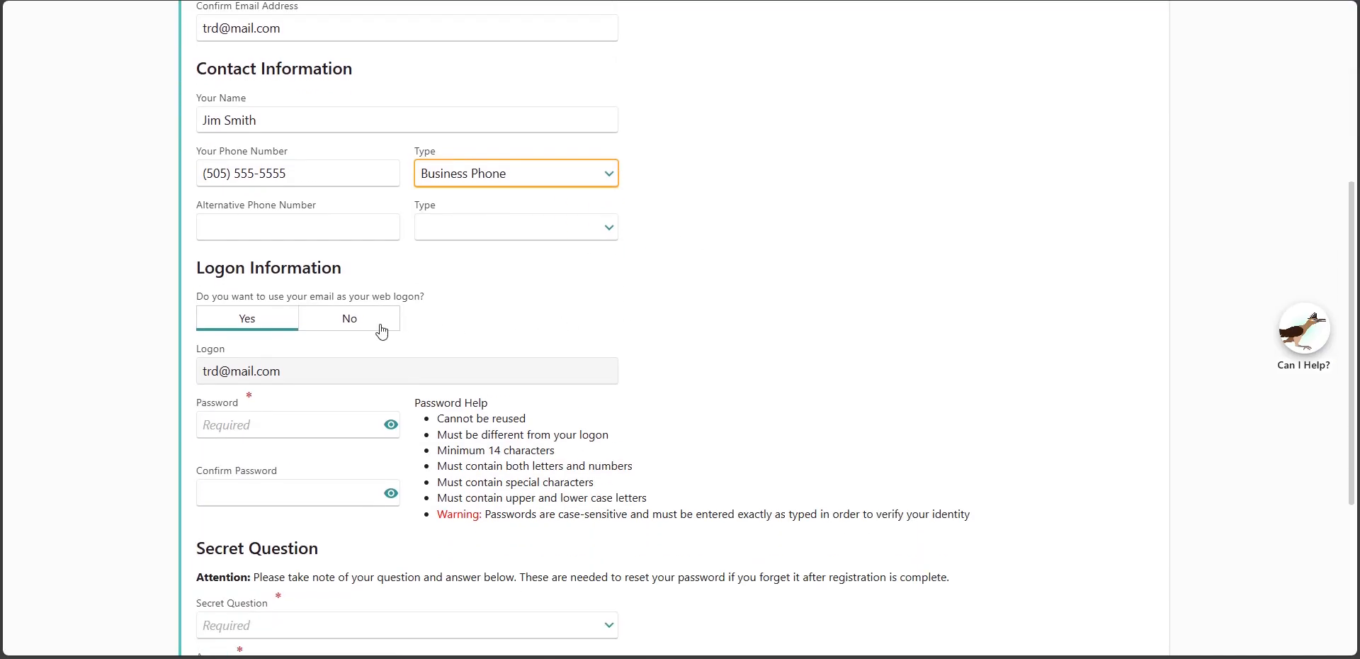
pyautogui.click(247, 323)
pyautogui.scroll(-1, 249, 334)
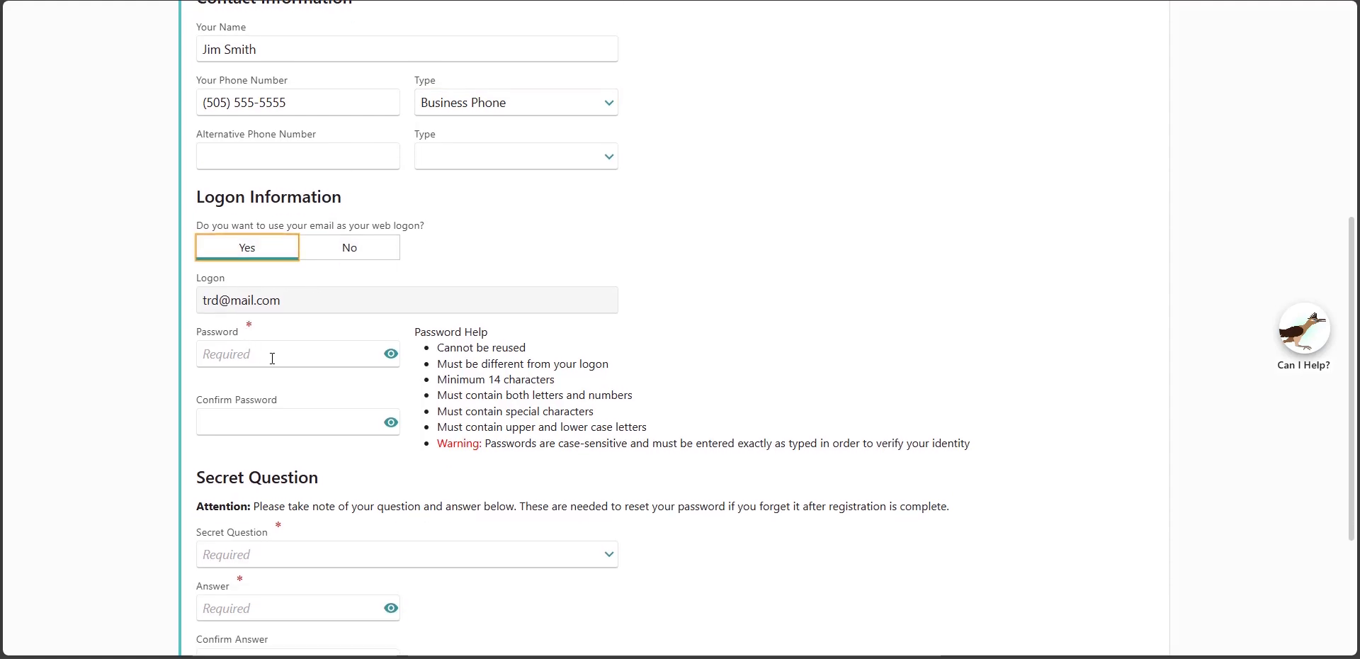
pyautogui.rightClick(338, 361)
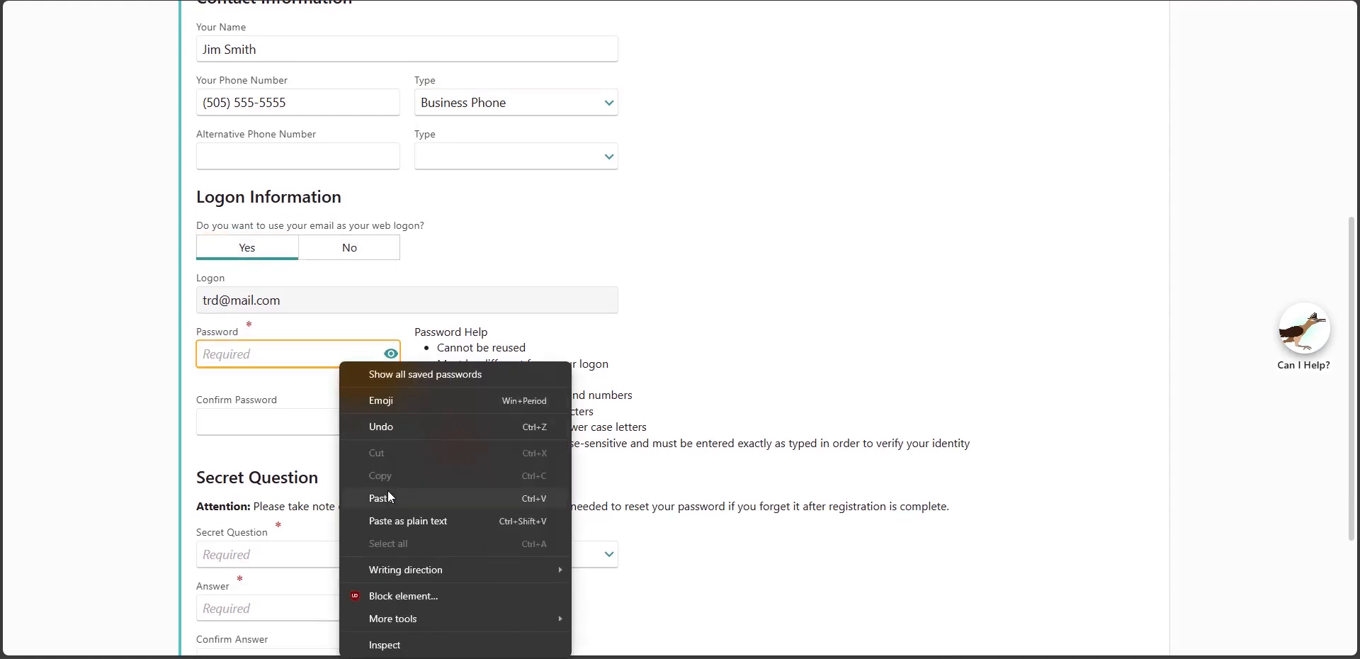
pyautogui.click(397, 517)
pyautogui.click(285, 424)
pyautogui.rightClick(284, 425)
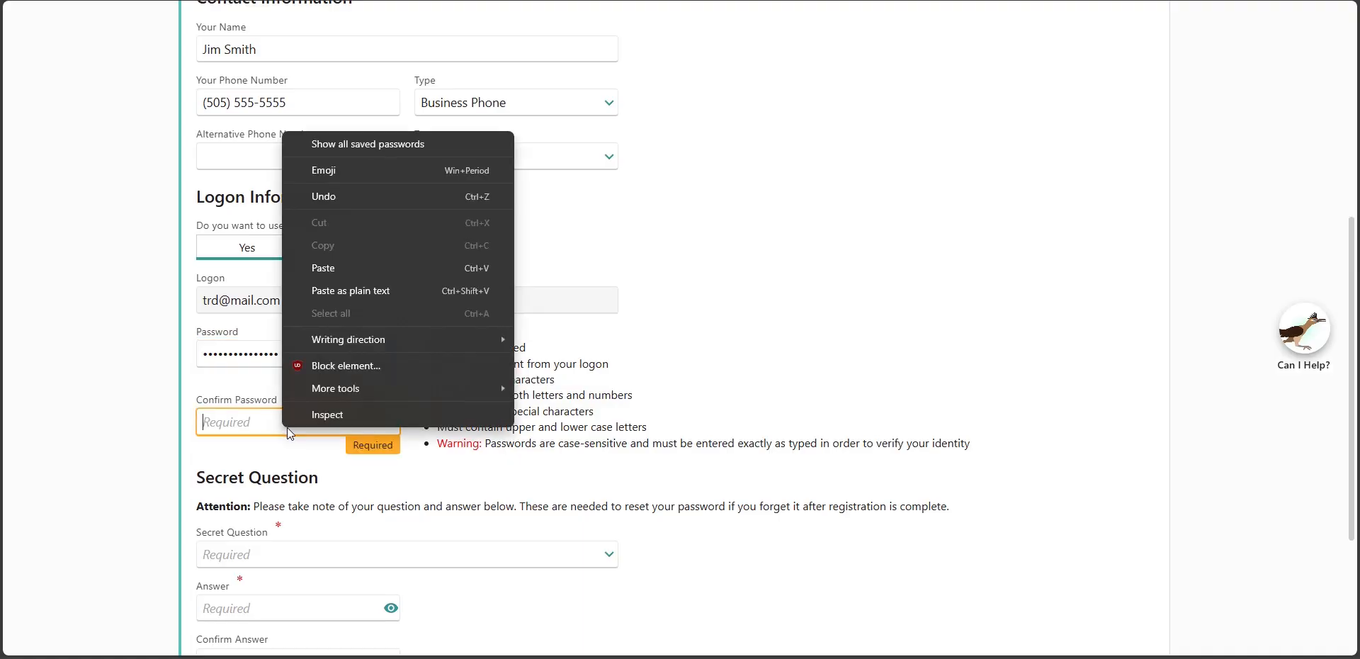
pyautogui.click(311, 295)
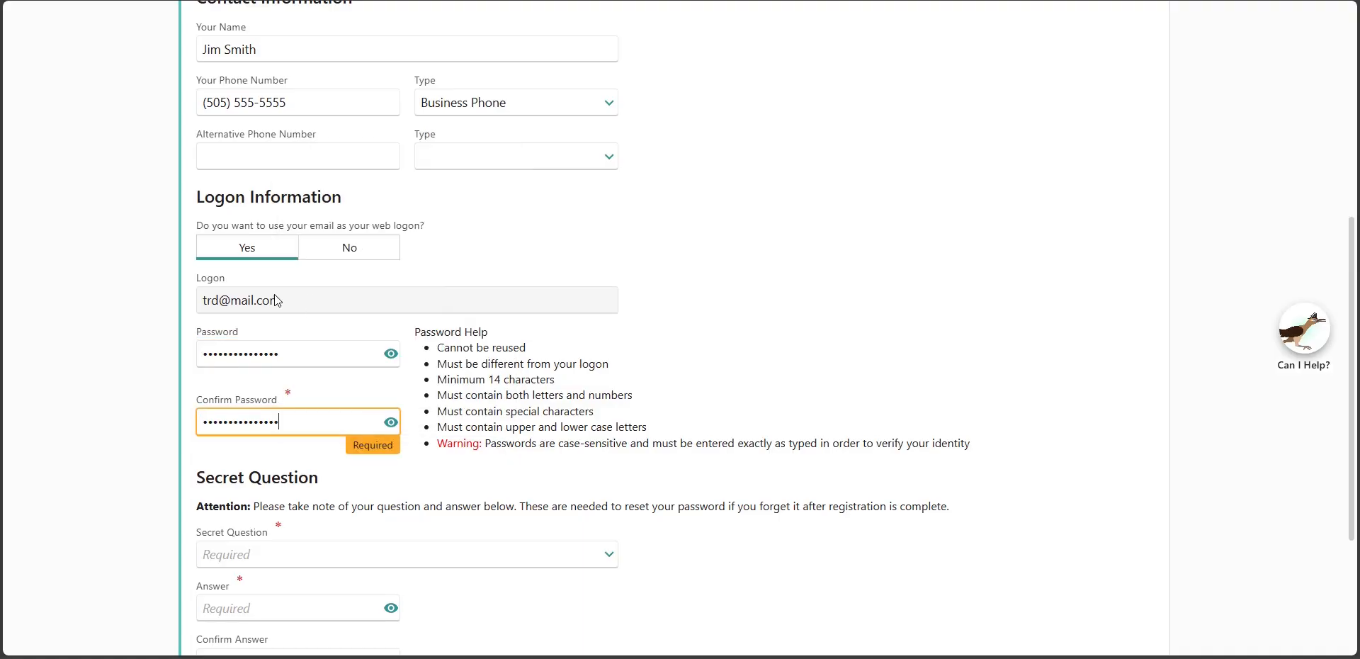
# Set the secret question to "What city were you born in?", enter and confirm its answer, and continue to the business registration.
pyautogui.scroll(-1, 153, 386)
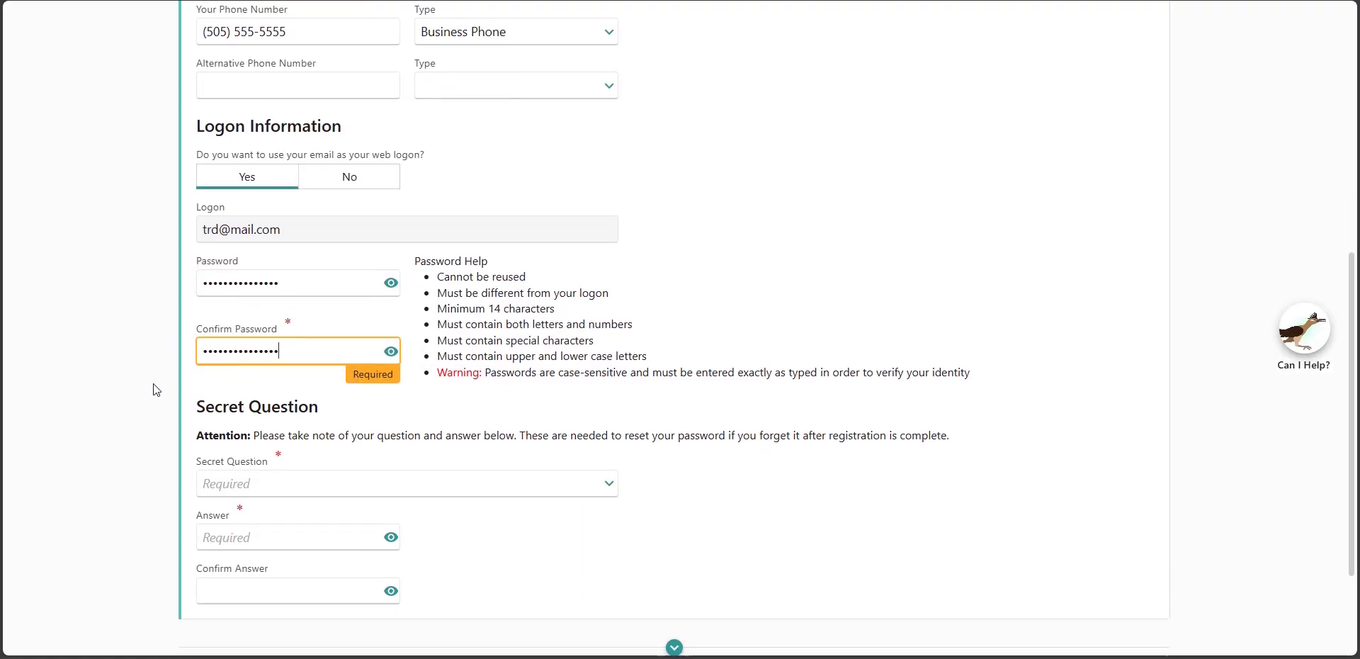
pyautogui.scroll(-1, 156, 389)
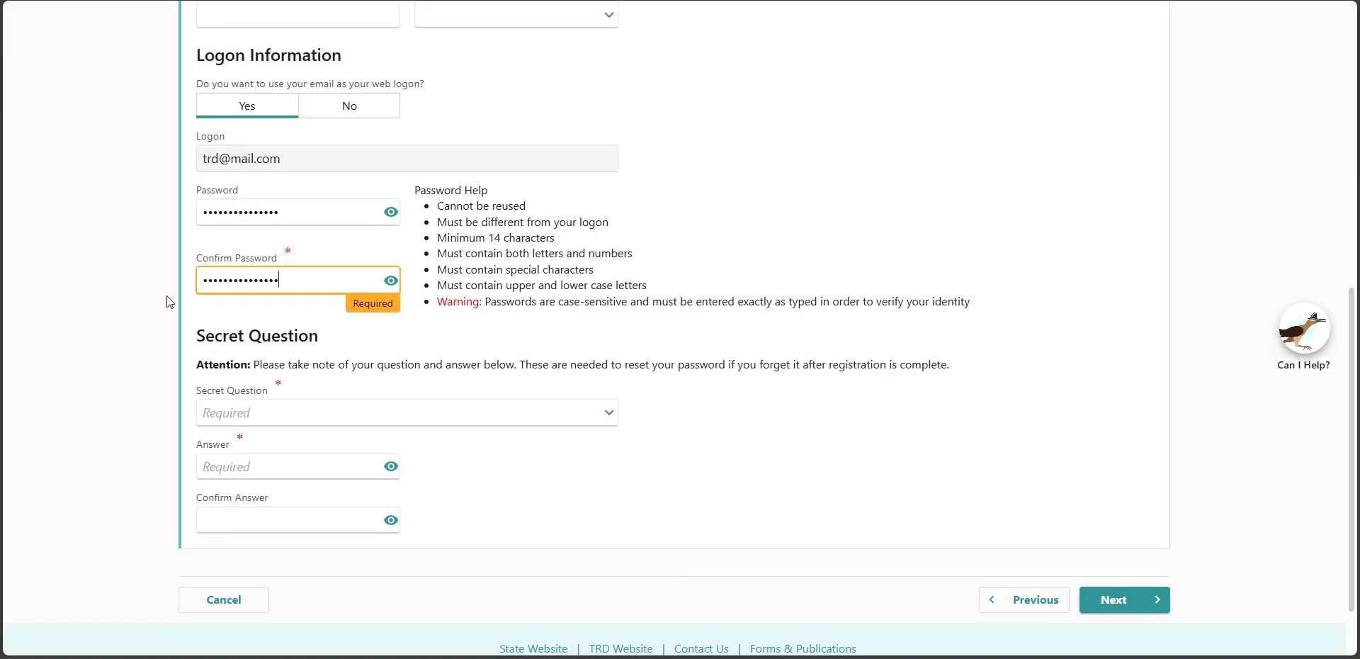
pyautogui.click(605, 414)
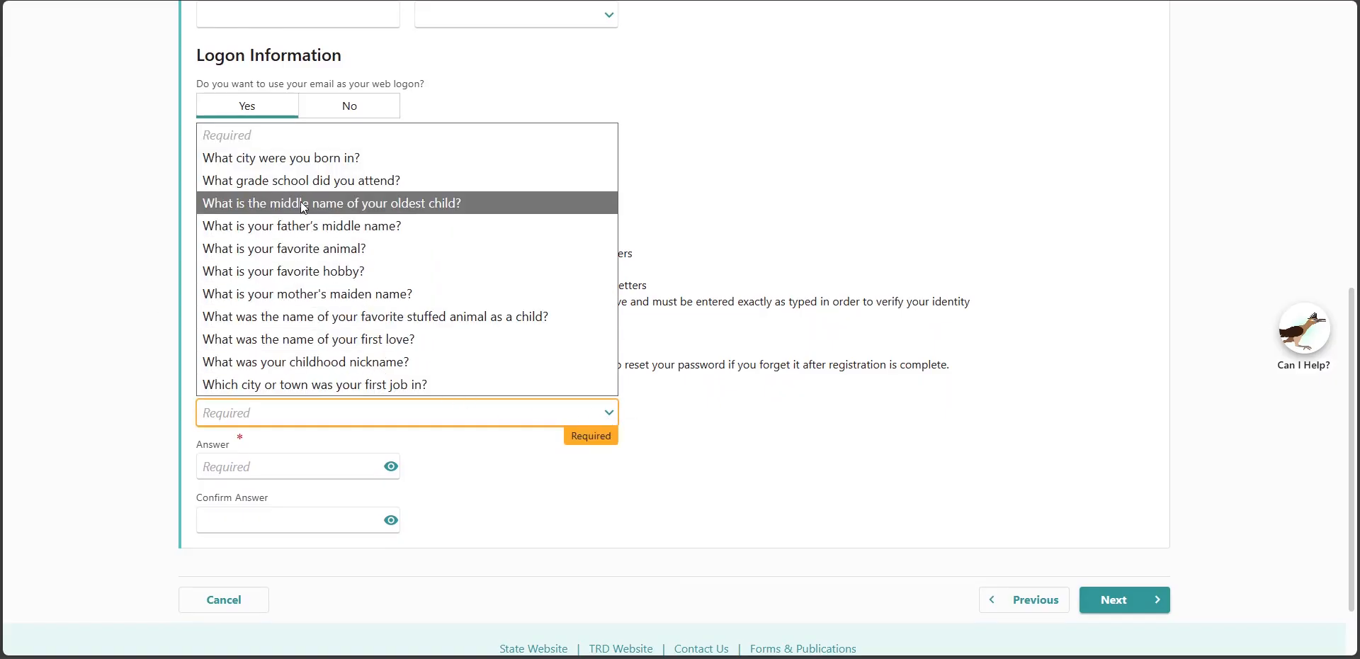
pyautogui.click(296, 172)
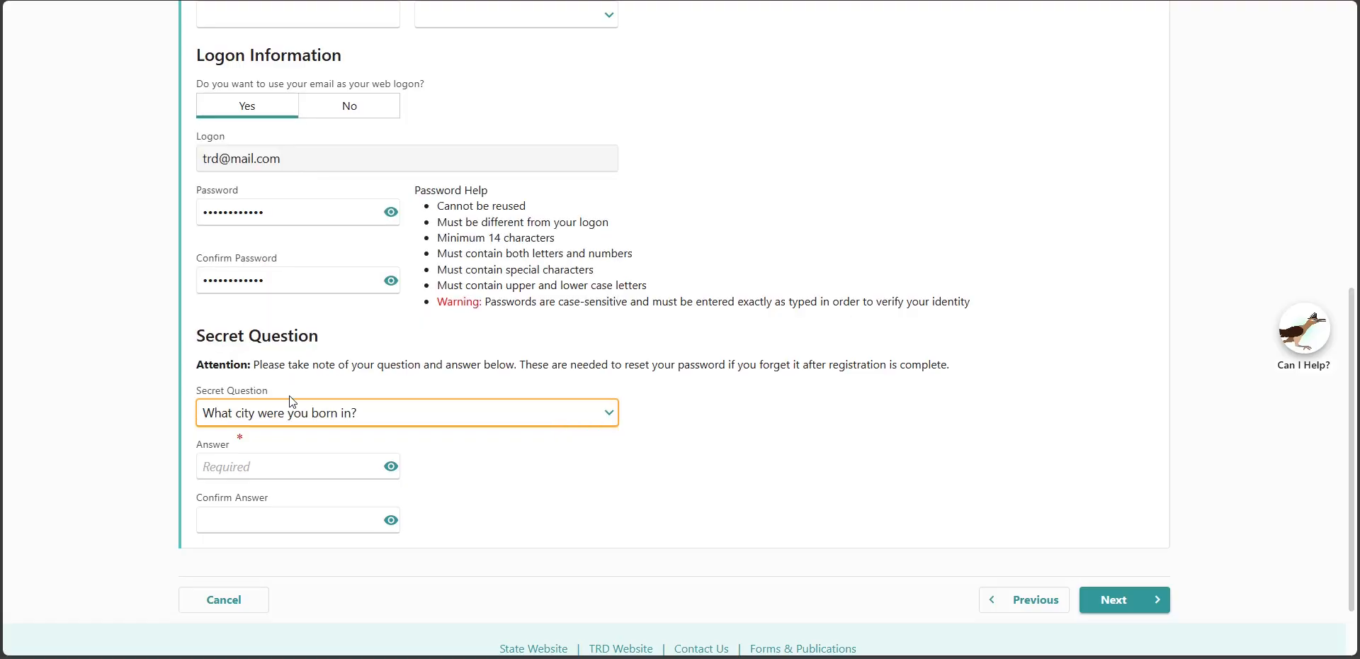
pyautogui.click(278, 473)
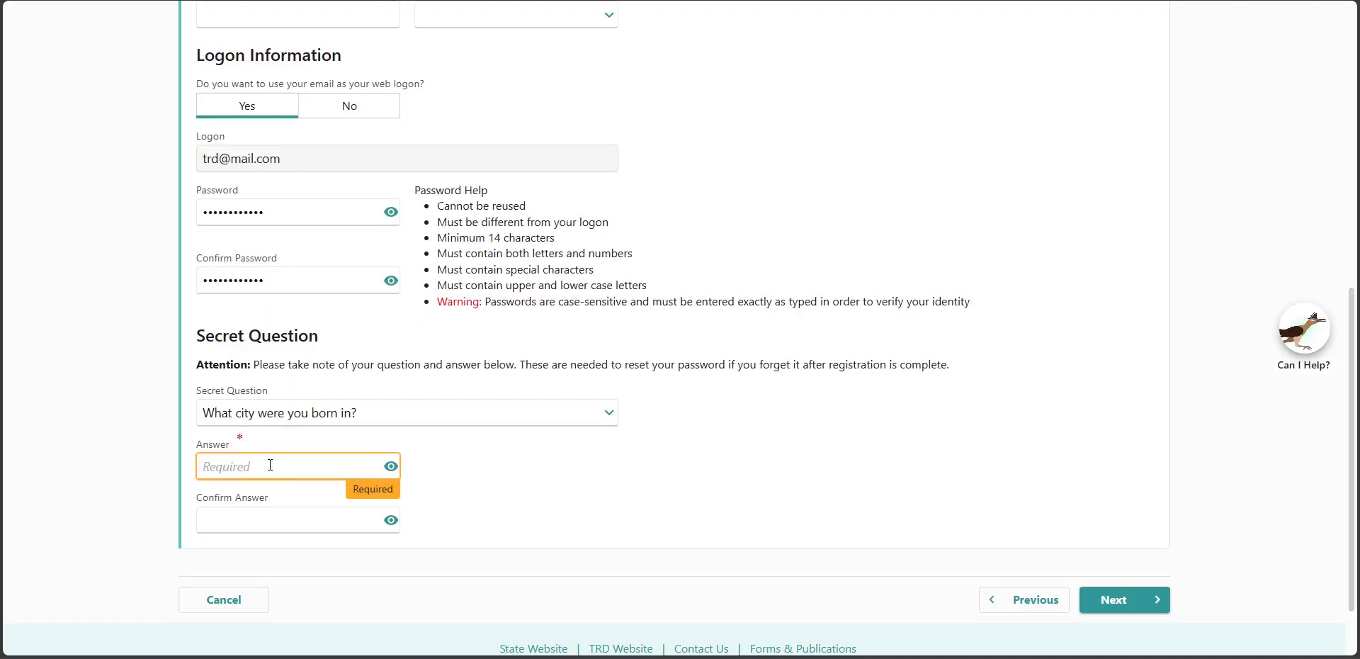
pyautogui.write('••••')
pyautogui.click(255, 508)
pyautogui.write('••')
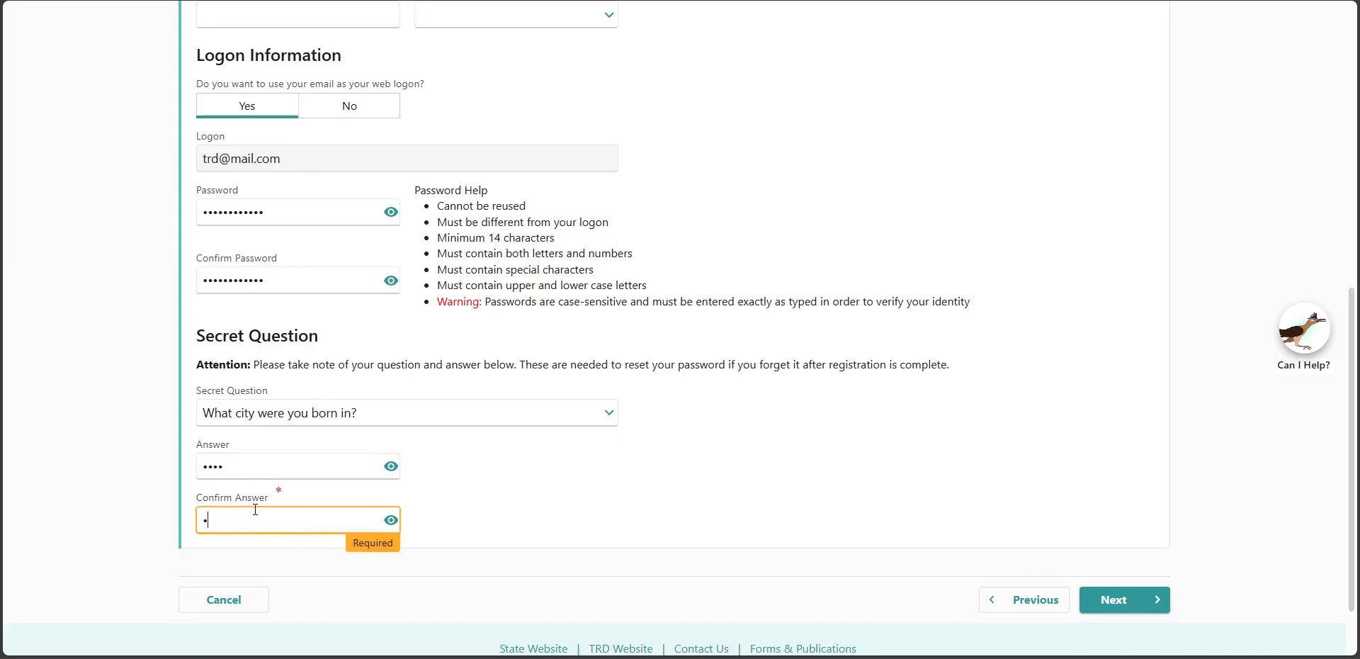
pyautogui.write('••')
pyautogui.click(1119, 600)
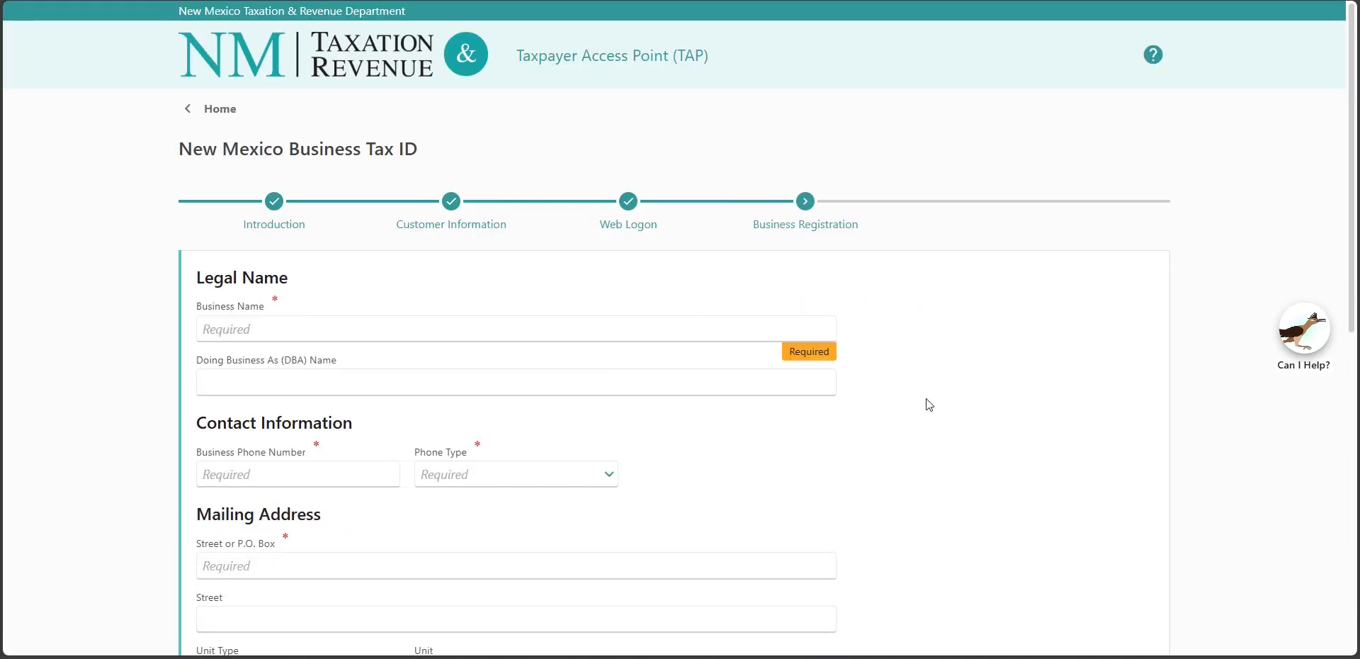
# Set the business name to "NM CORP" and fill in the business phone number with Business Phone as the phone type.
pyautogui.click(596, 335)
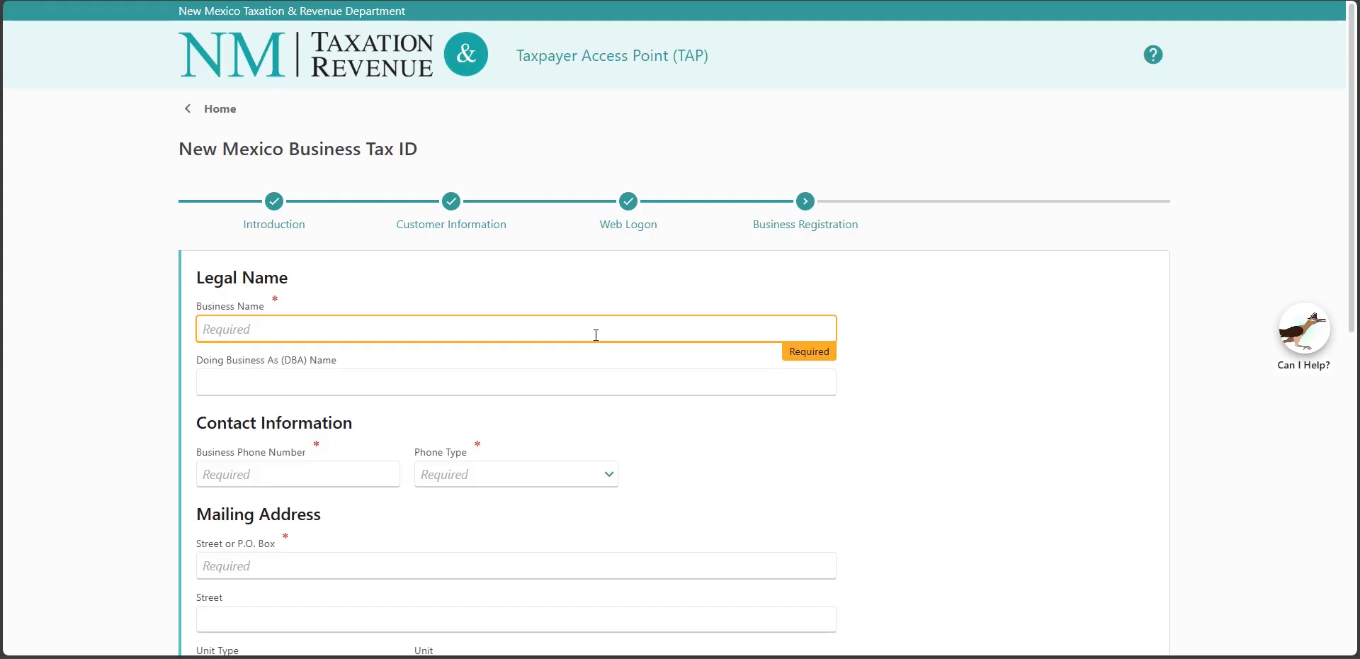
pyautogui.write('NM CORP')
pyautogui.scroll(-1, 616, 337)
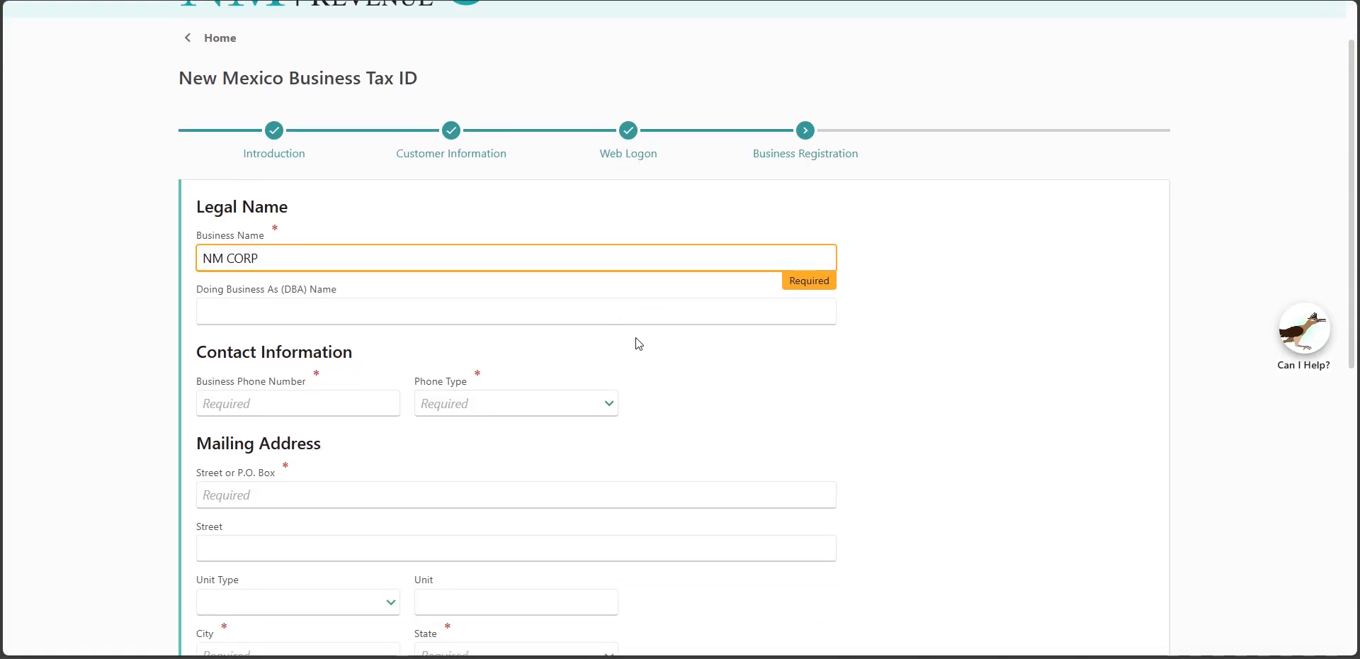
pyautogui.scroll(-1, 634, 343)
pyautogui.click(386, 333)
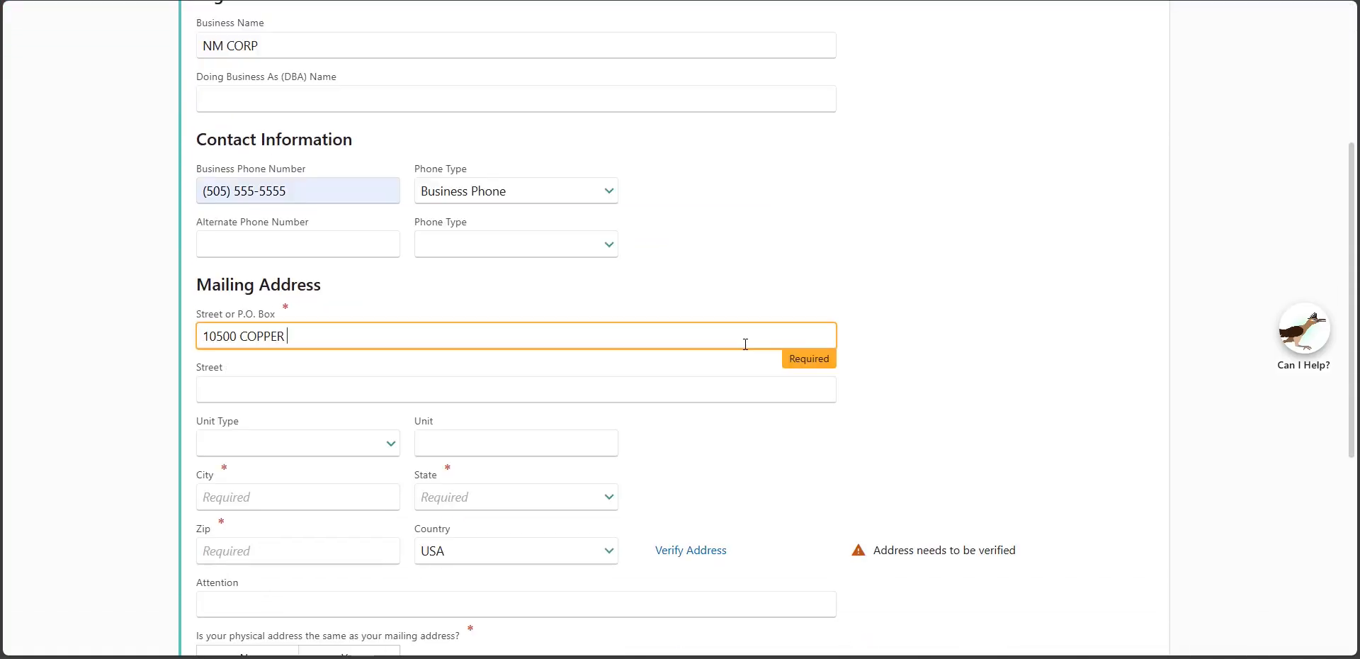
# Fill in the street and city of the business mailing address.
pyautogui.write('AVE')
pyautogui.click(318, 495)
pyautogui.write('A')
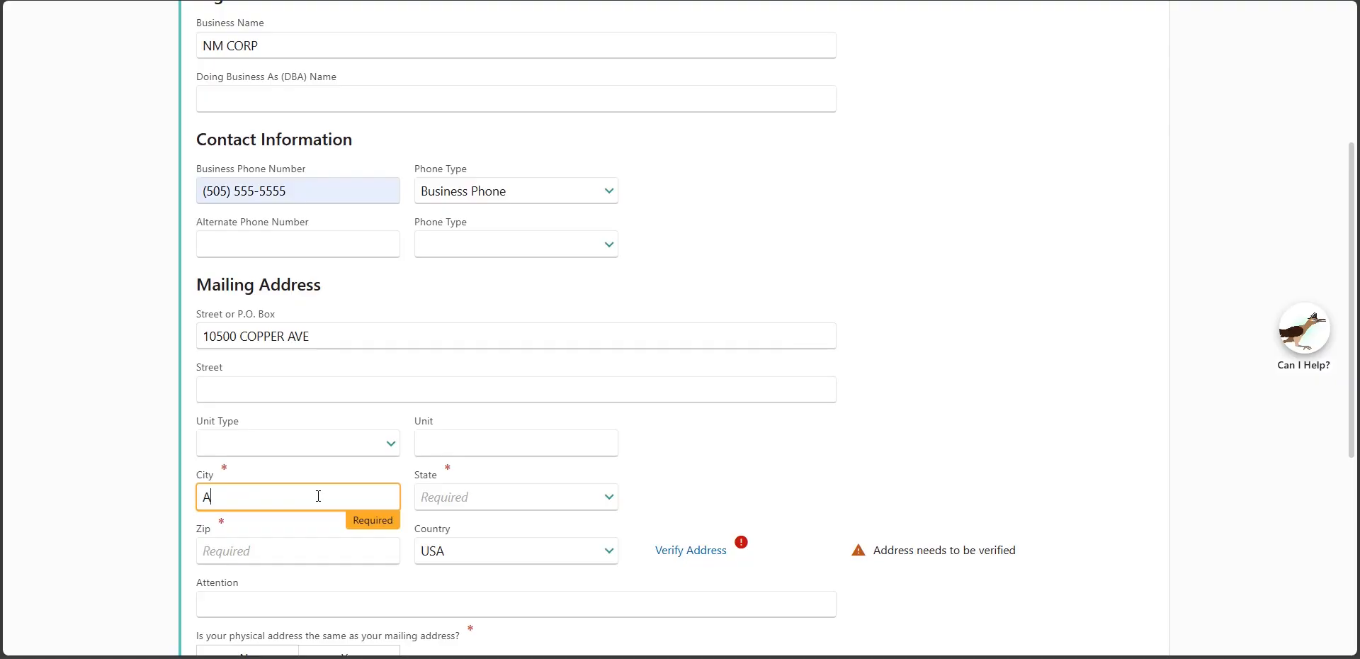
pyautogui.write('LBUQUERQUE')
# Set the mailing address's state to NM - NEW MEXICO and enter the zip code.
pyautogui.click(607, 496)
pyautogui.scroll(-5, 487, 225)
pyautogui.scroll(-1, 487, 225)
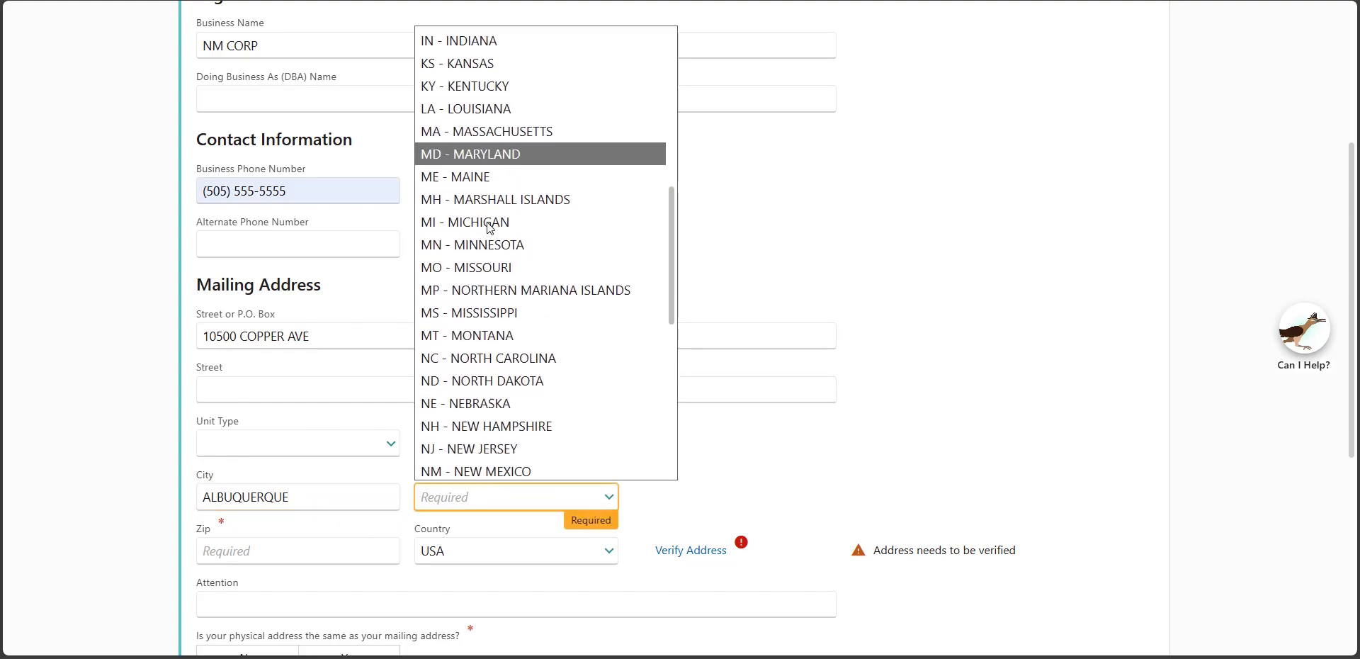
pyautogui.scroll(-1, 489, 234)
pyautogui.click(500, 402)
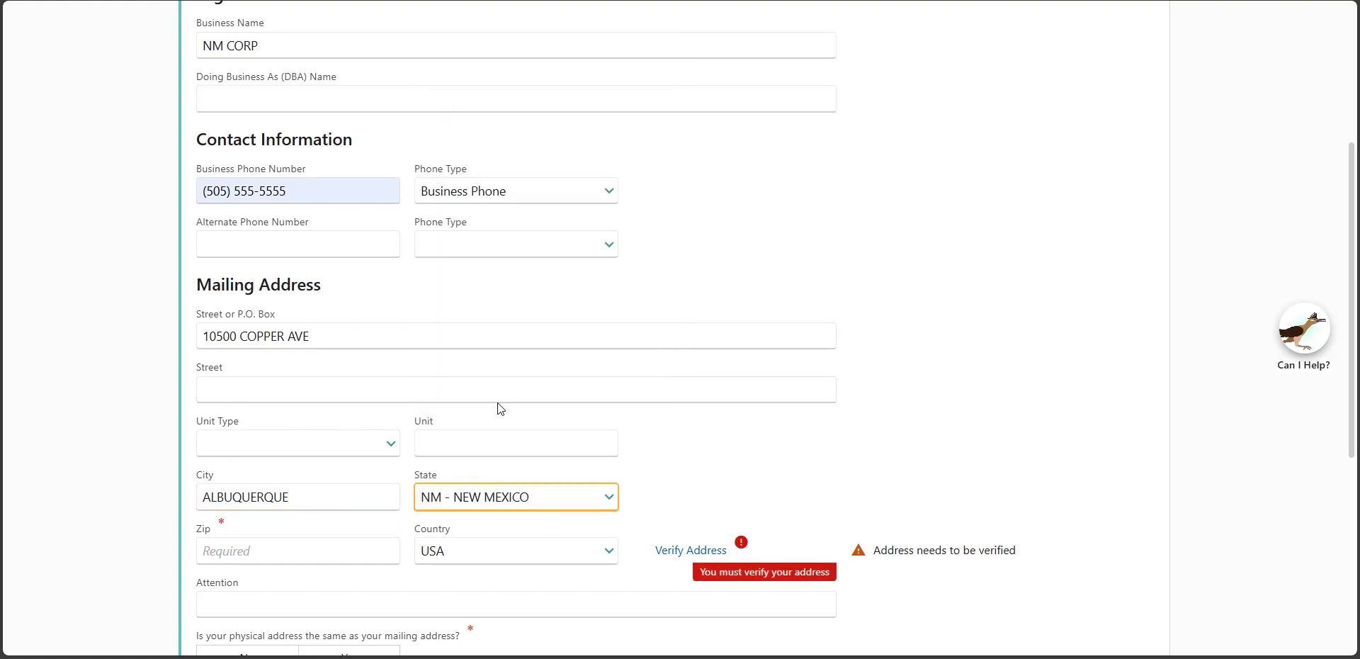
pyautogui.scroll(-1, 489, 361)
pyautogui.click(332, 480)
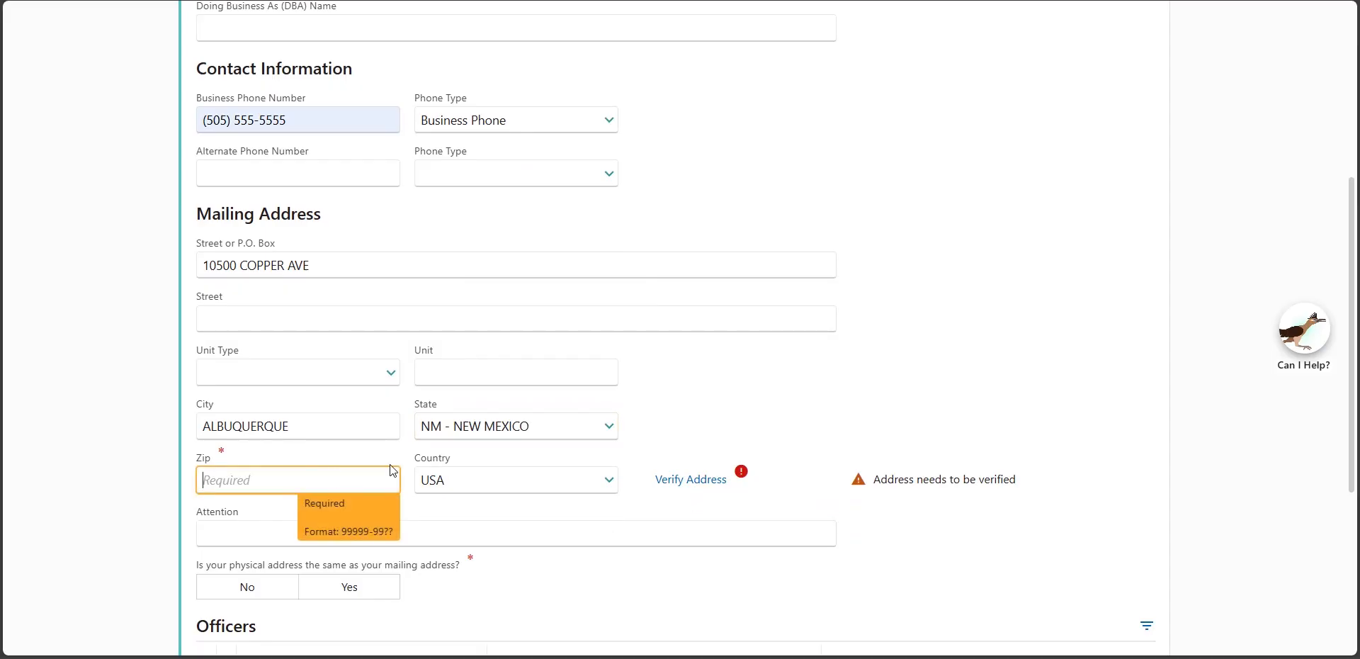
pyautogui.write('87123')
# Verify the mailing address and save the first suggested Business Address, the one without a suite.
pyautogui.click(761, 490)
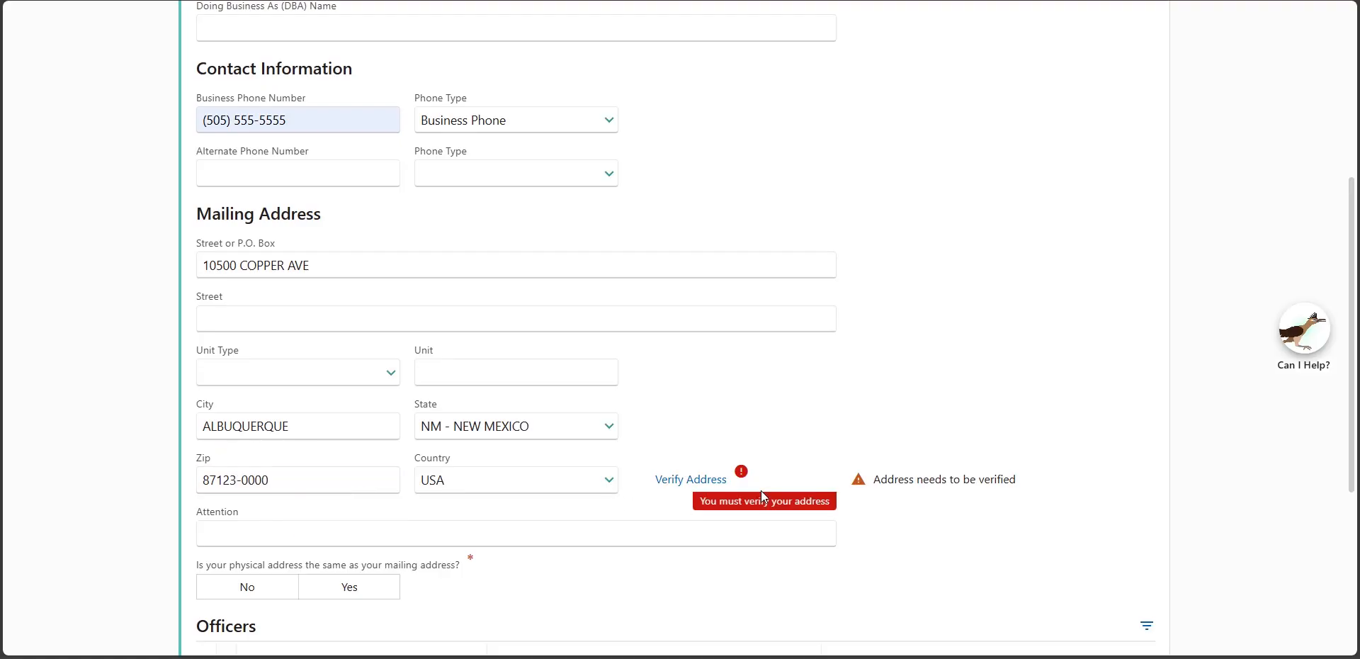
pyautogui.click(680, 484)
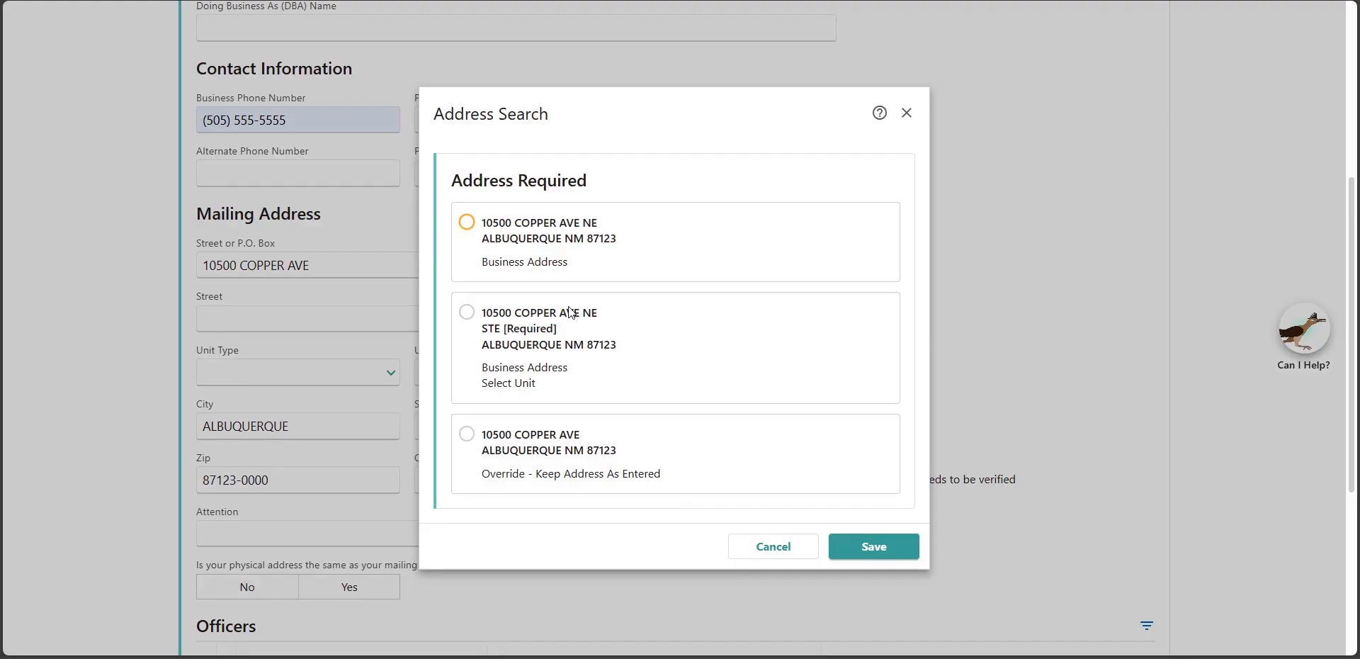
pyautogui.click(466, 223)
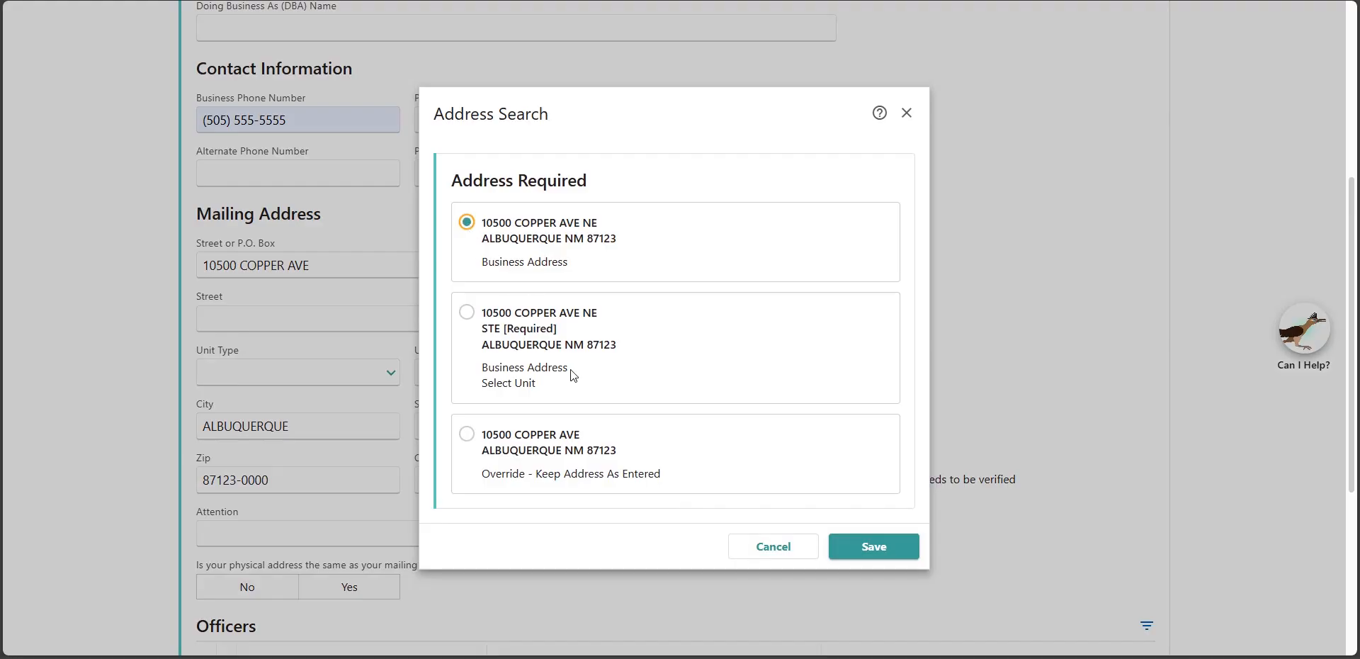
pyautogui.click(864, 552)
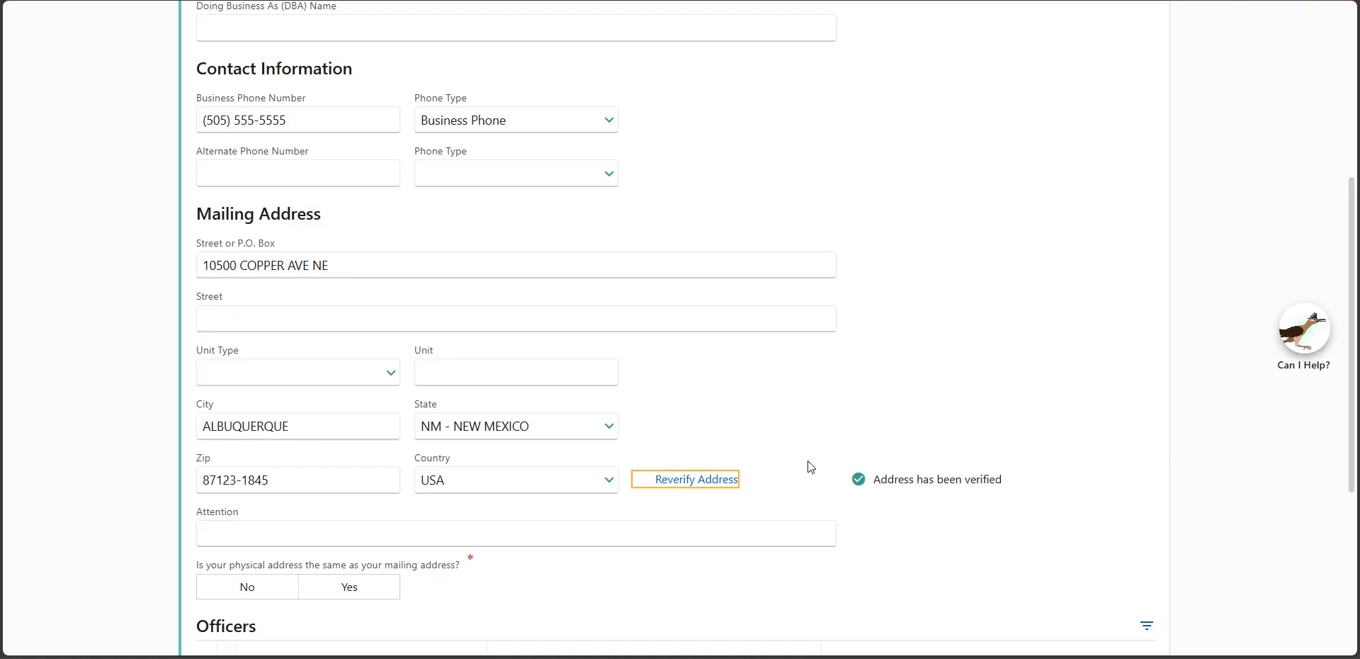
# Answer Yes to whether the physical address is the same as the mailing address.
pyautogui.scroll(-3, 811, 467)
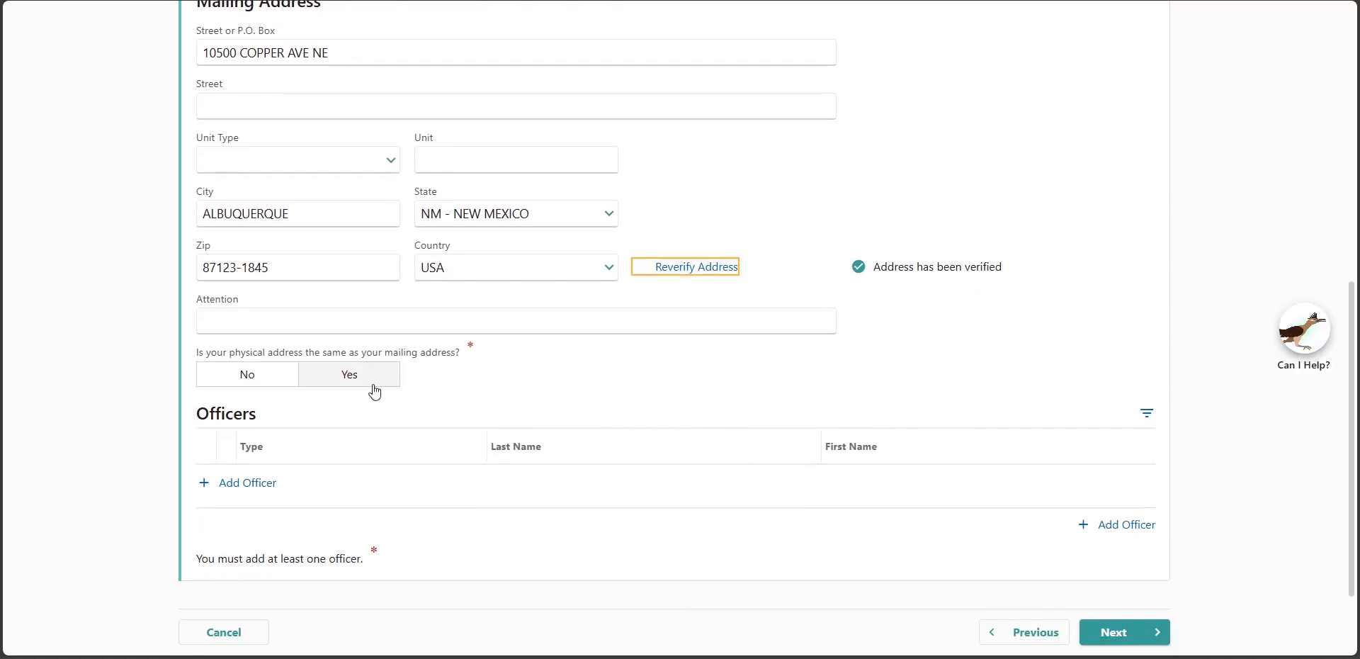
pyautogui.click(273, 384)
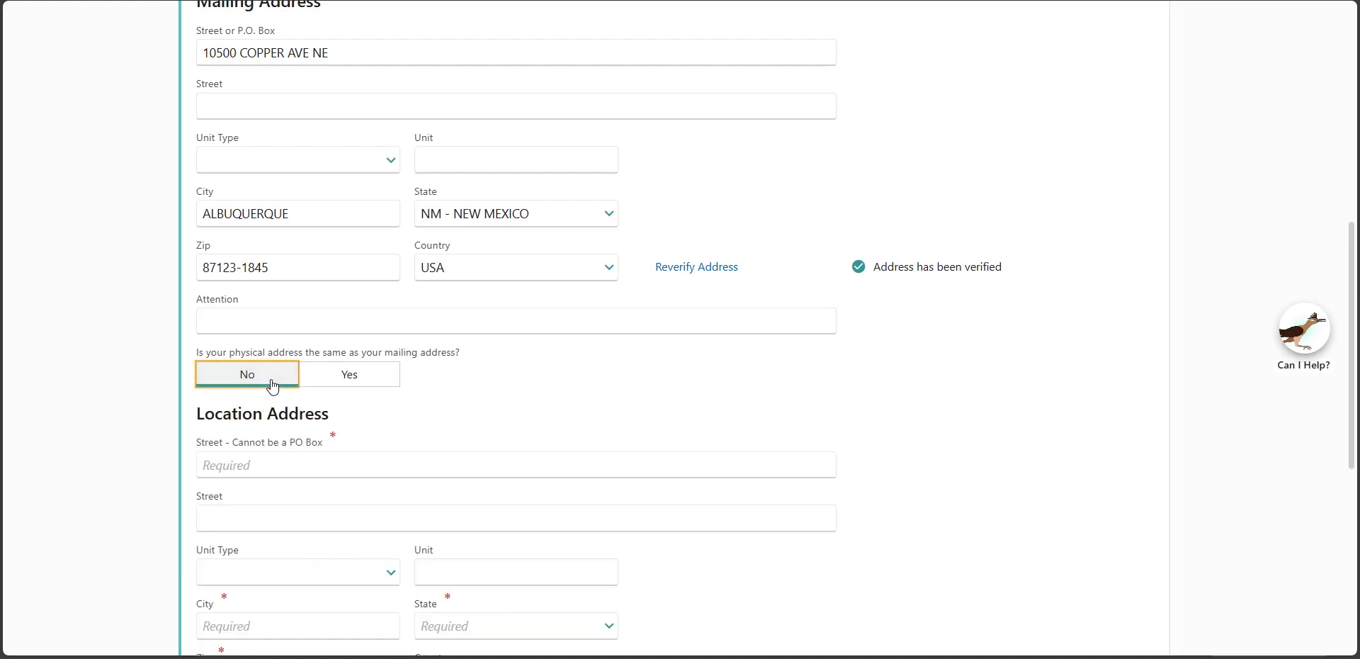
pyautogui.click(317, 383)
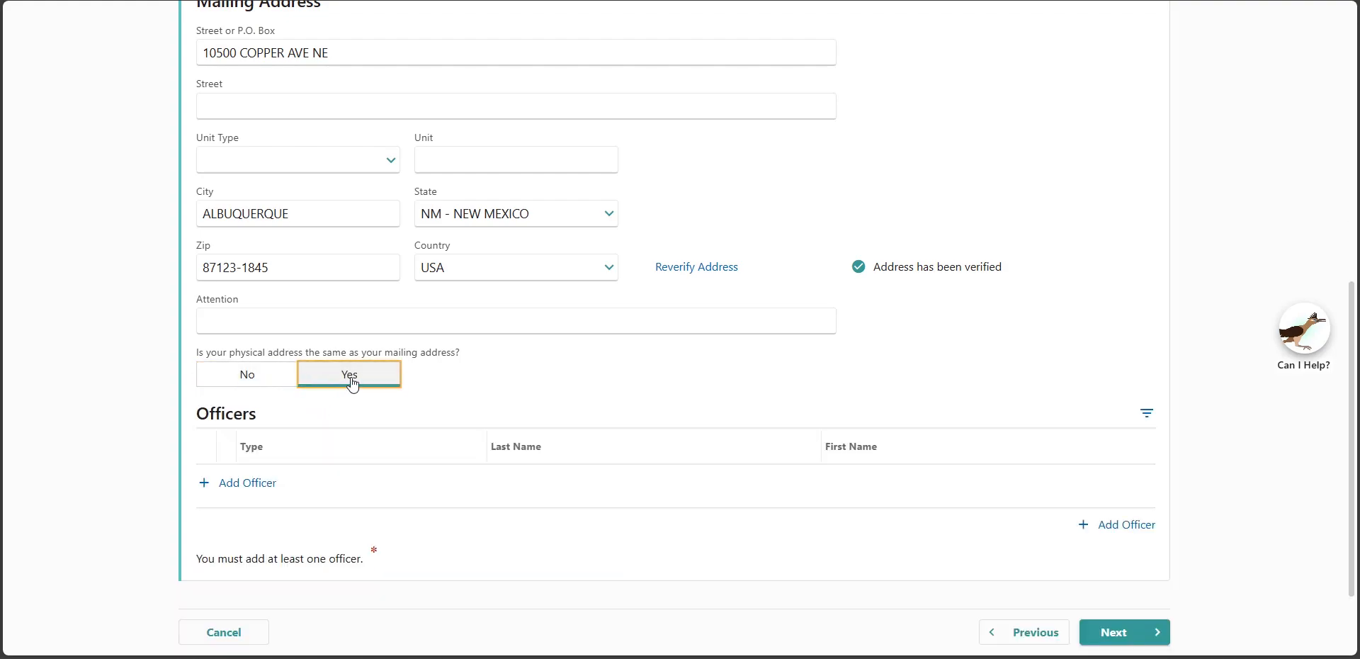
pyautogui.scroll(-1, 352, 383)
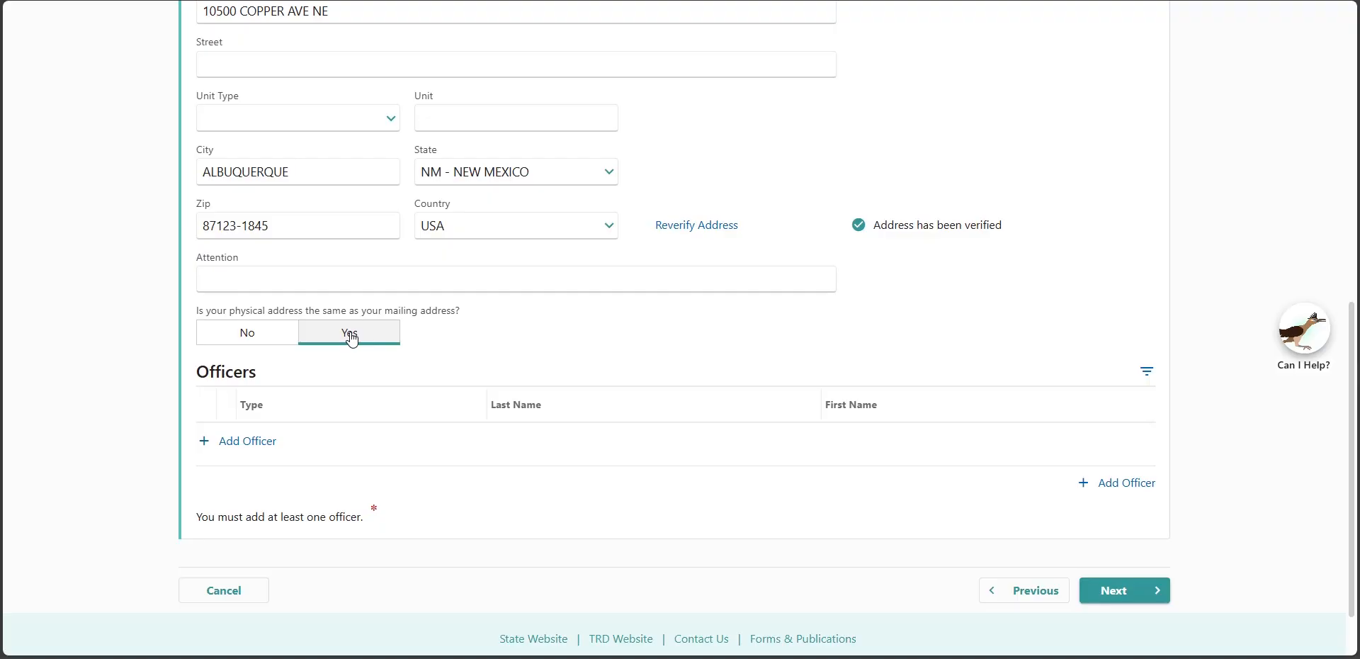
pyautogui.click(349, 333)
# Start a CORPORATE OFFICER entry from 10/09/2025 with Social Security # as ID type, and fill in the officer's Social Security number, name and USA phone.
pyautogui.scroll(-2, 351, 383)
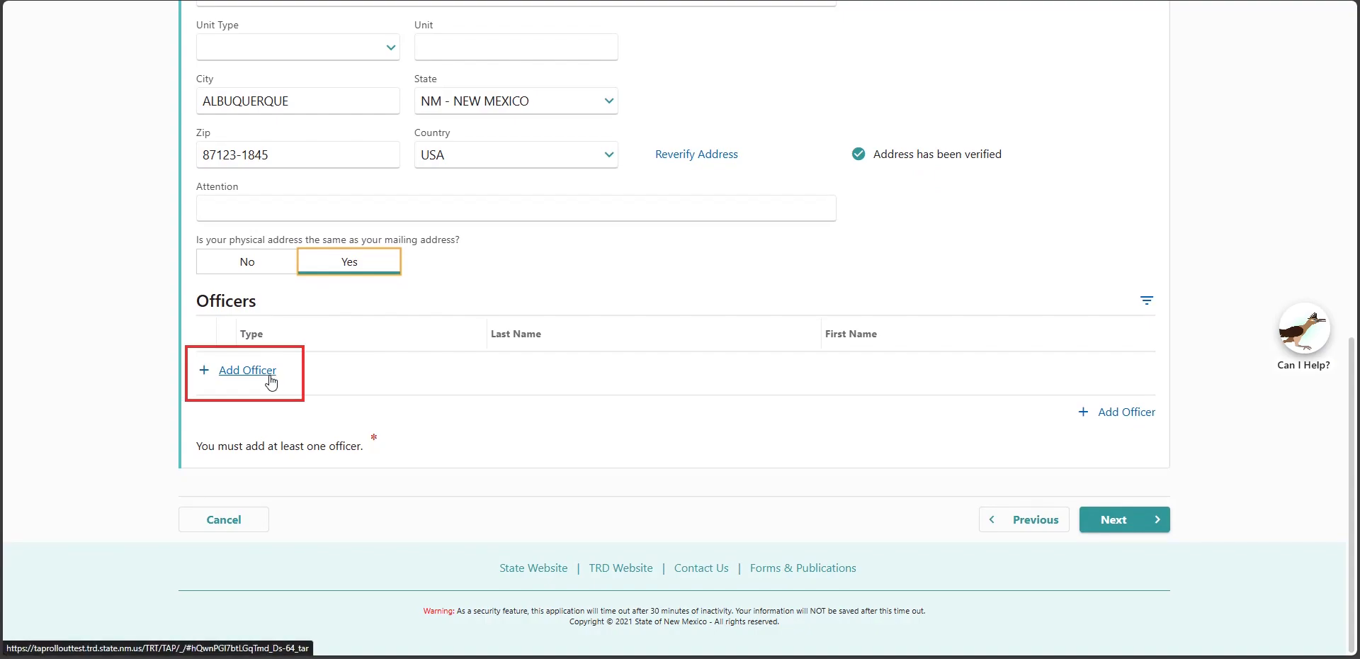
pyautogui.click(270, 377)
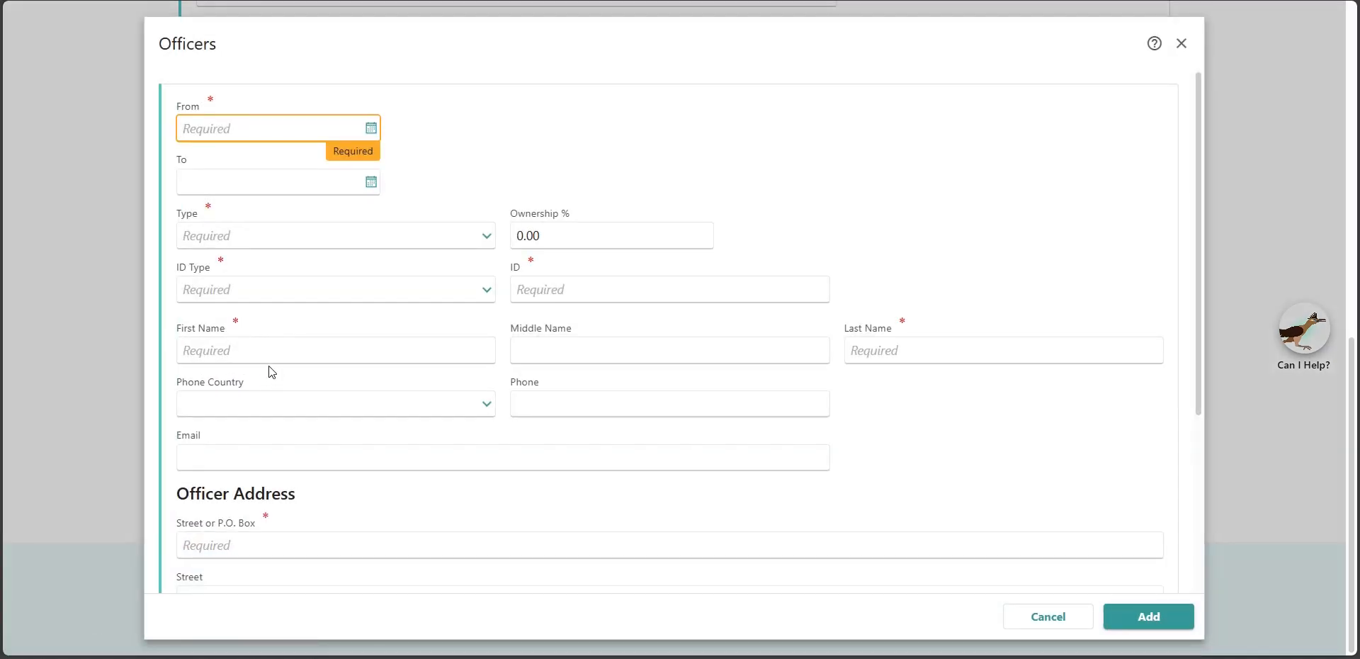
pyautogui.click(371, 129)
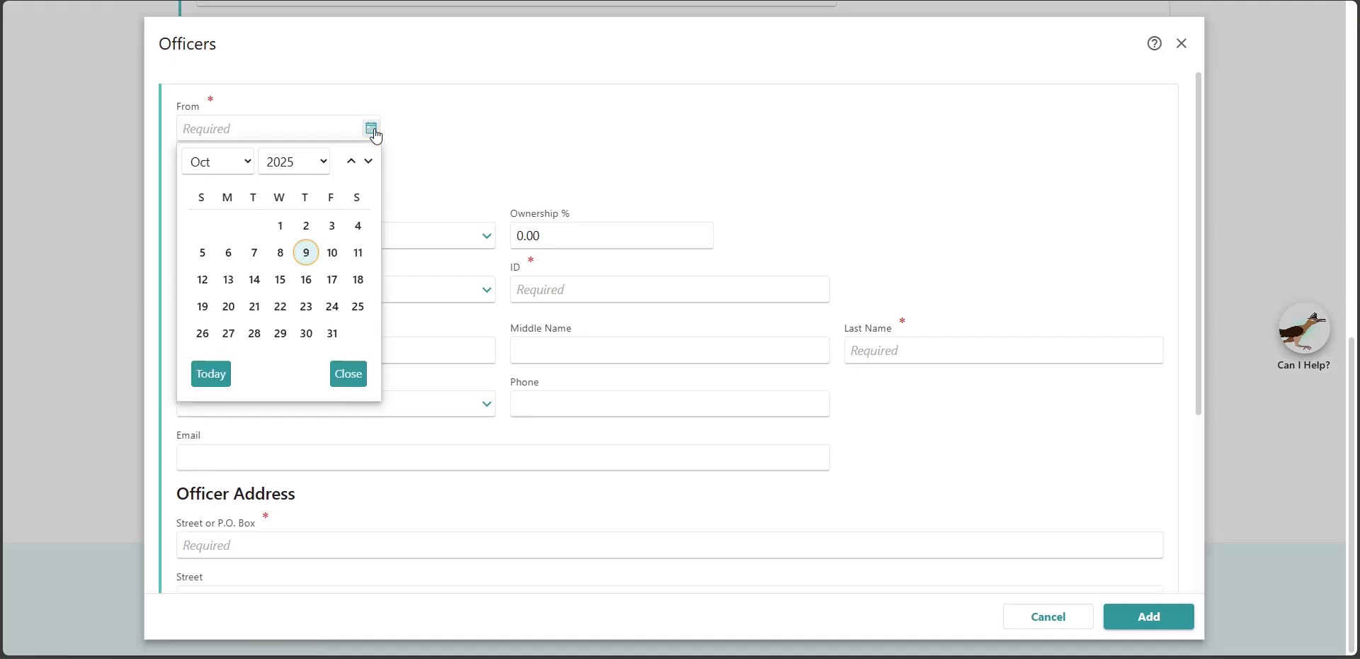
pyautogui.click(305, 262)
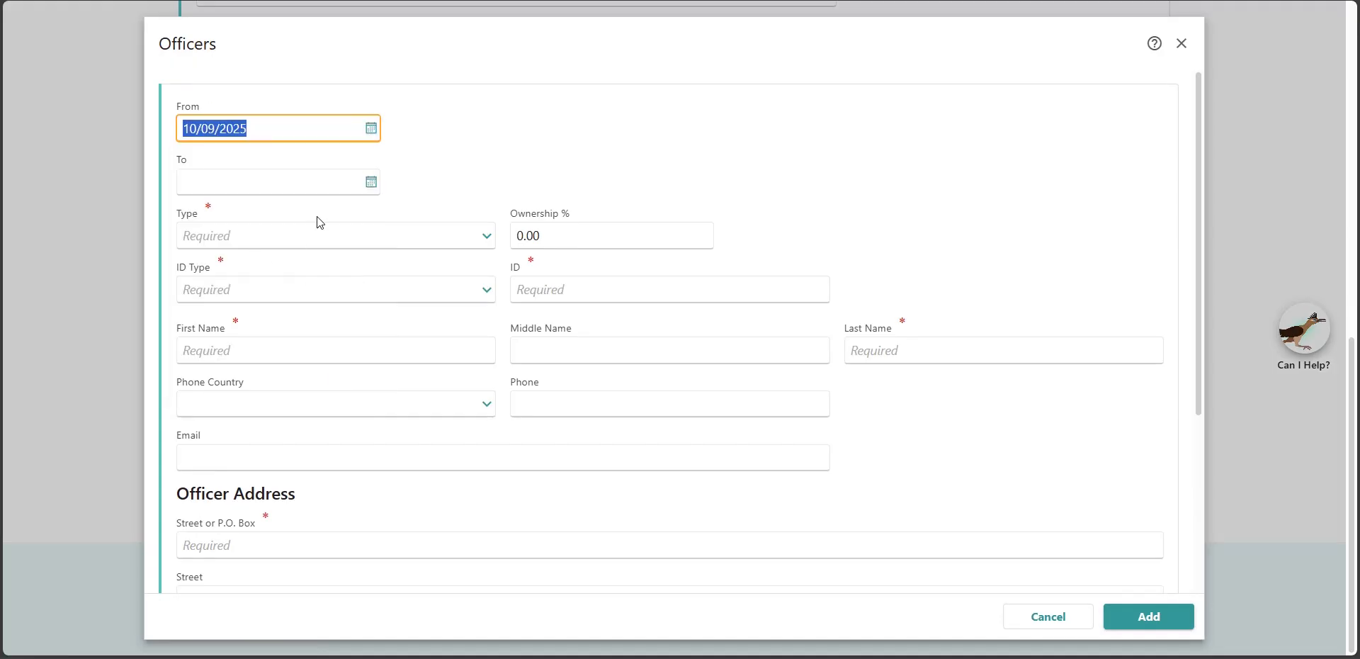
pyautogui.click(469, 243)
pyautogui.click(336, 305)
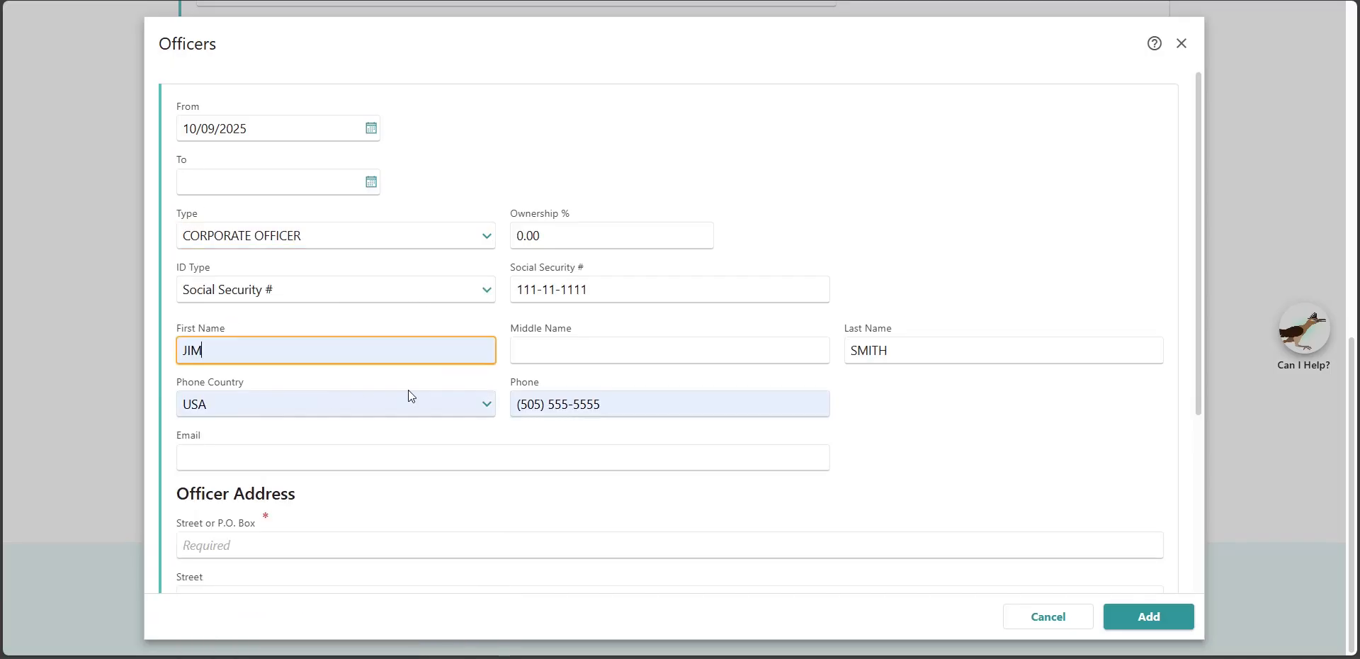
# Fill in the officer's email from the saved info and enter the officer's street, city, state, country and zip code.
pyautogui.scroll(-1, 408, 390)
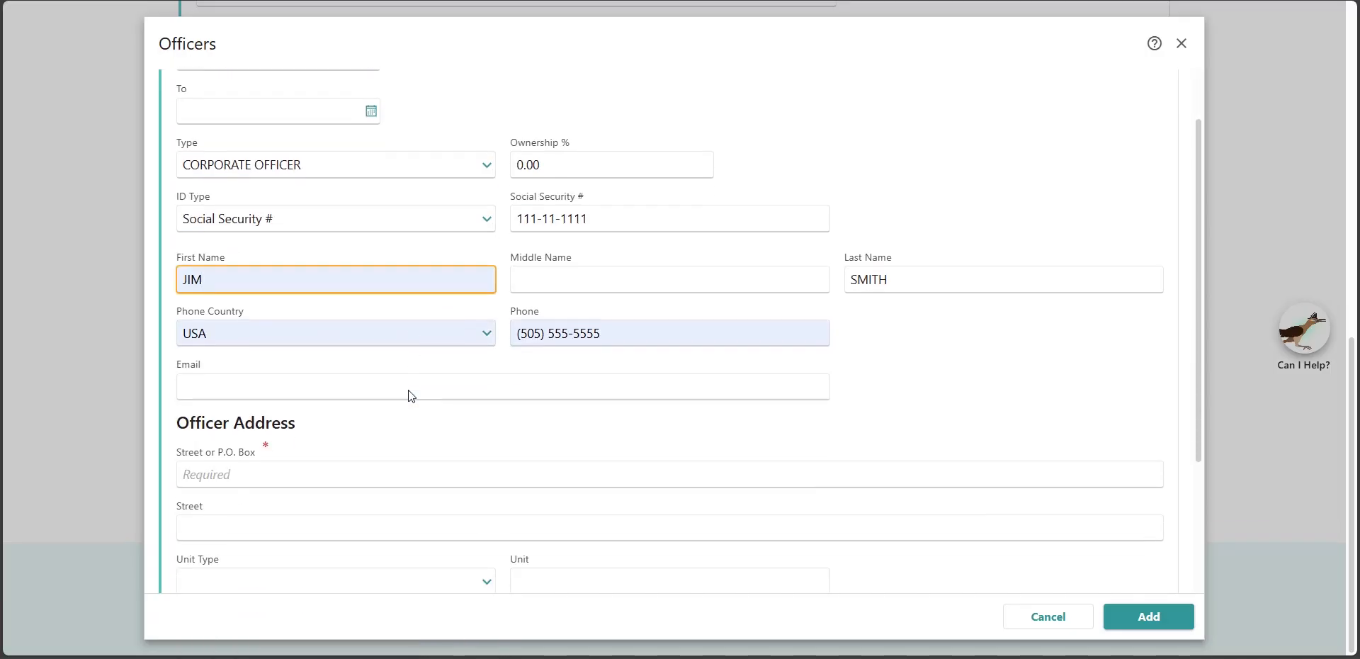
pyautogui.click(410, 390)
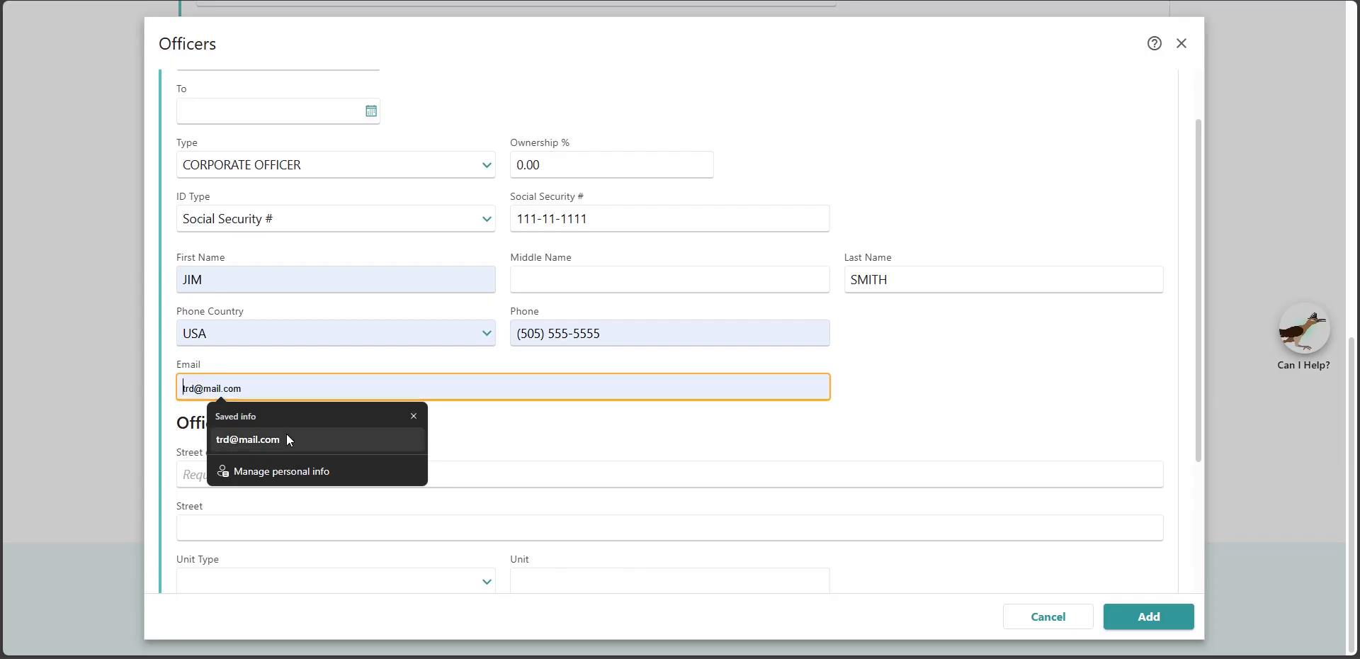
pyautogui.click(286, 433)
pyautogui.scroll(-1, 373, 400)
pyautogui.click(377, 491)
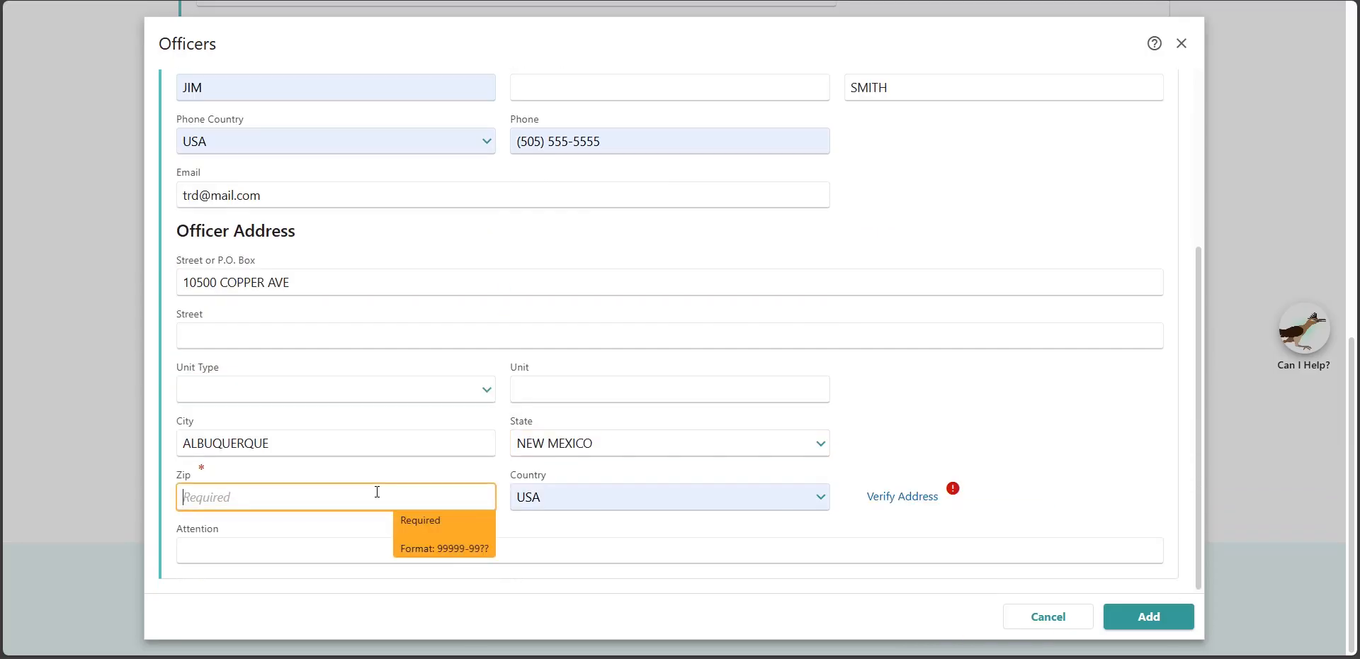
pyautogui.write('87123')
# Verify the officer address with the first suggested Business Address, without a suite, and add the officer to the registration.
pyautogui.click(918, 497)
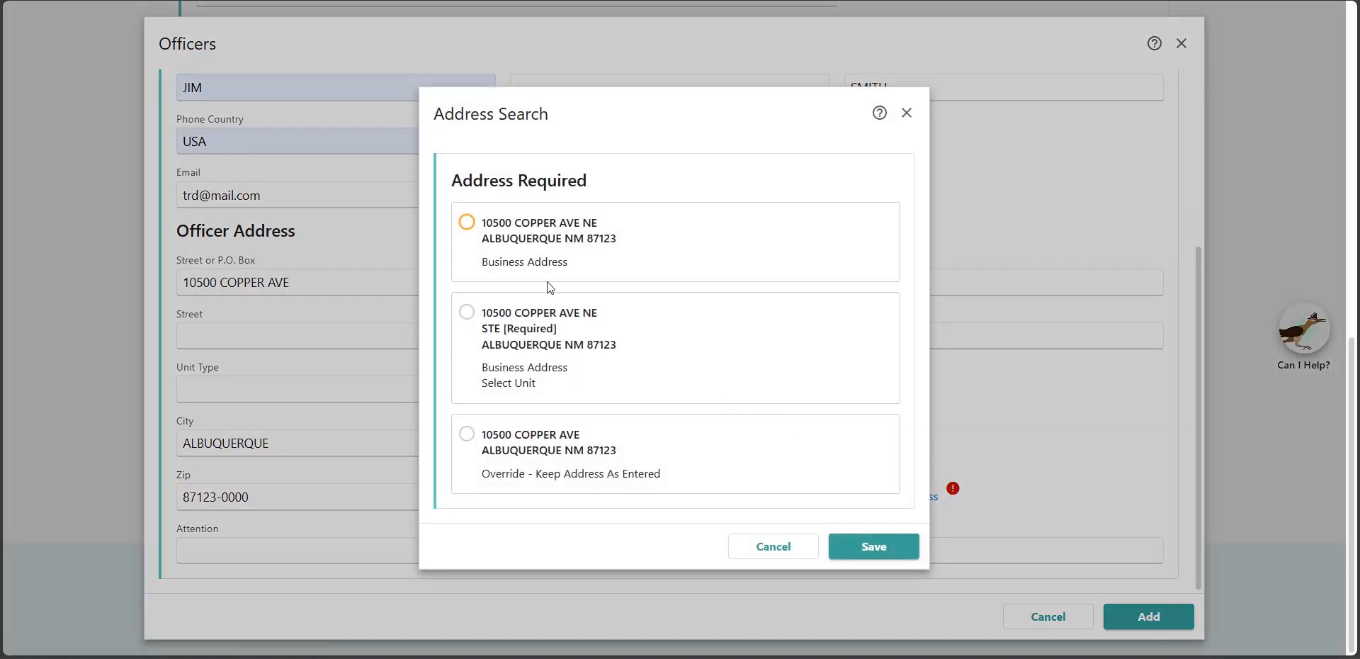
pyautogui.click(467, 221)
pyautogui.click(880, 549)
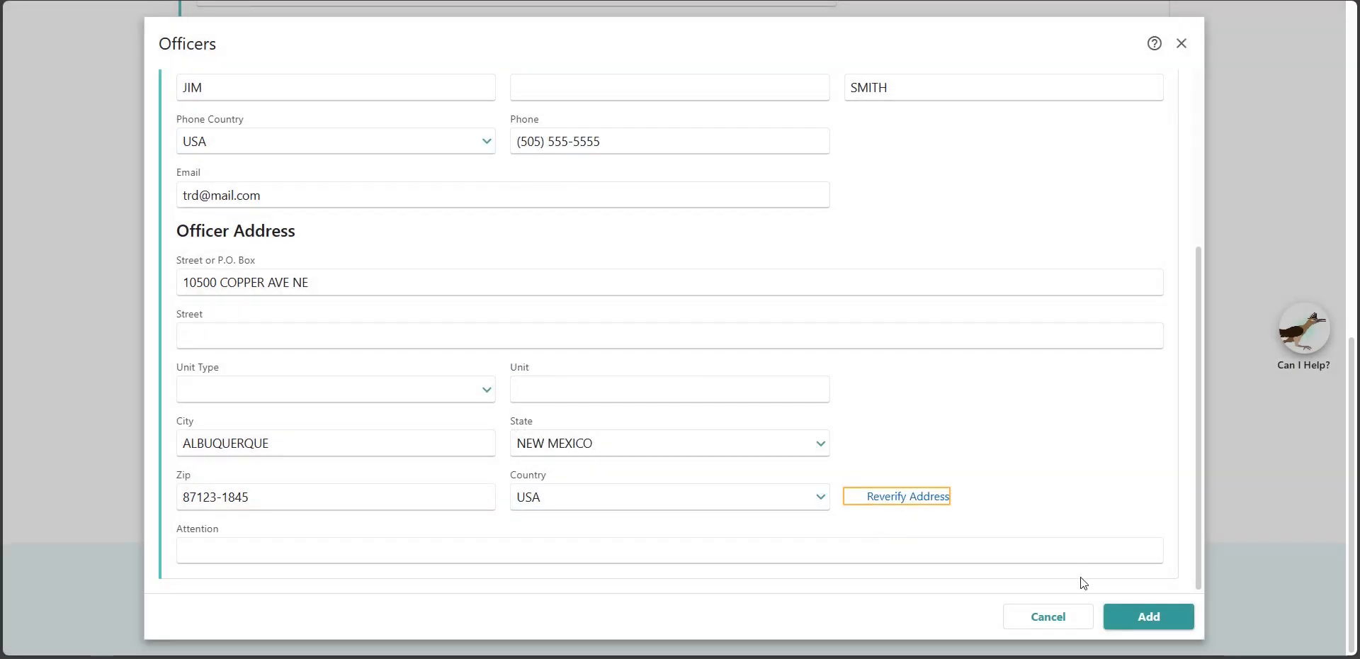
pyautogui.click(1138, 620)
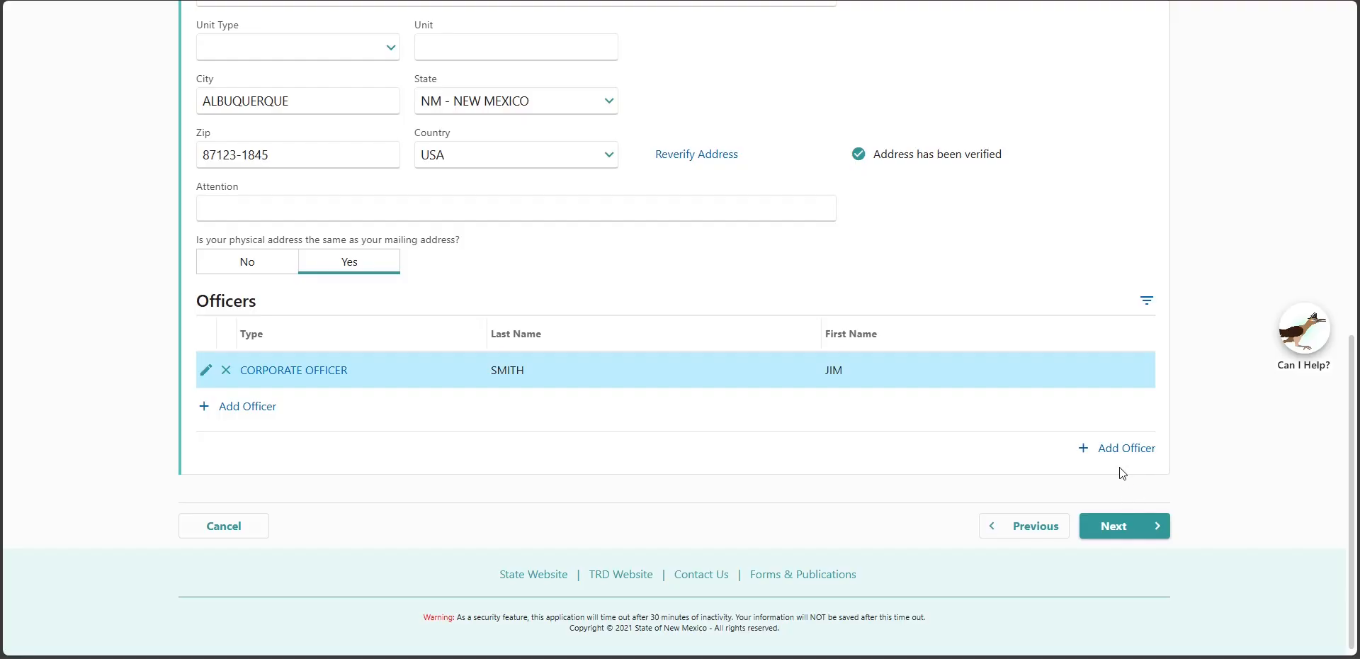
# Continue to the business attributes and set the New Mexico business activity start date to 10/09/2025.
pyautogui.click(1113, 524)
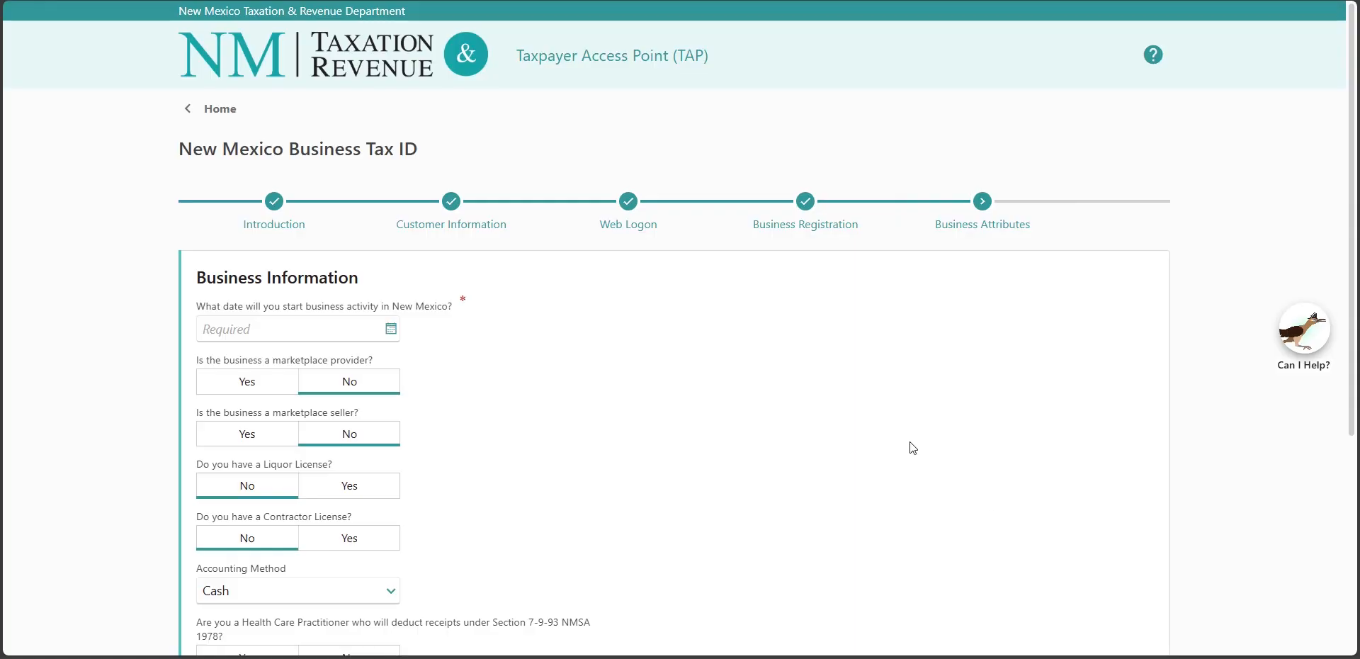
pyautogui.click(324, 333)
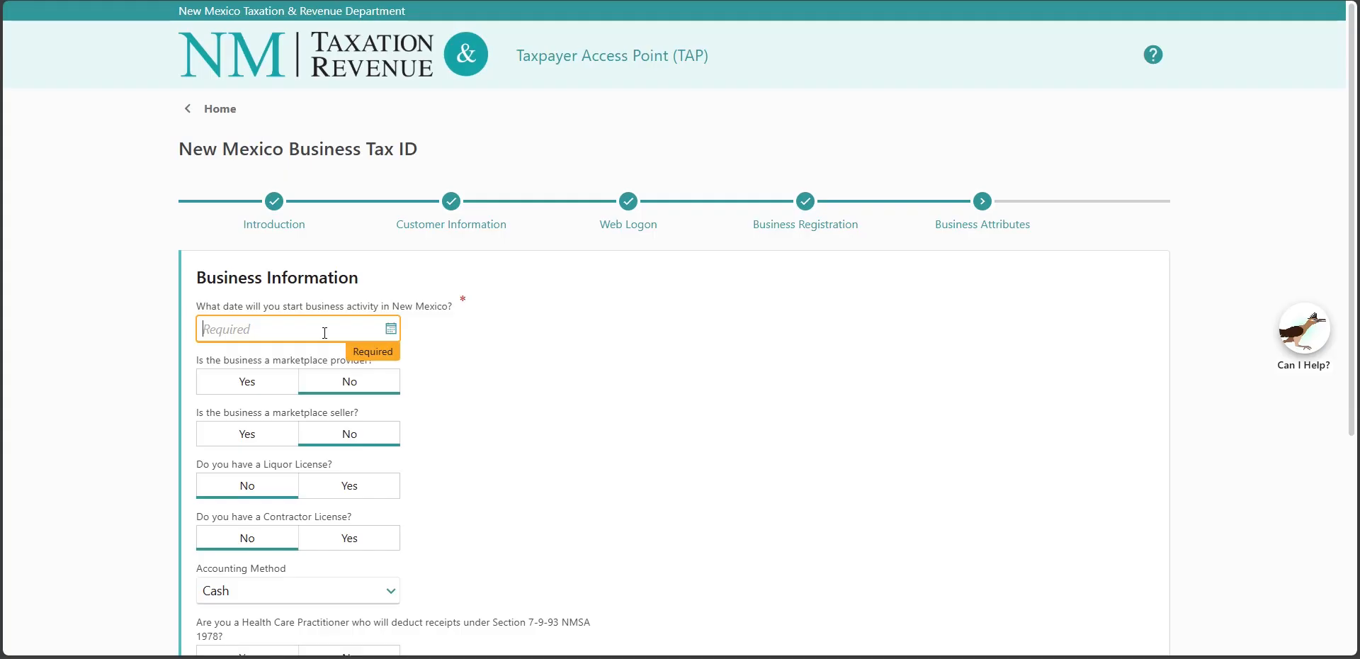
pyautogui.click(389, 329)
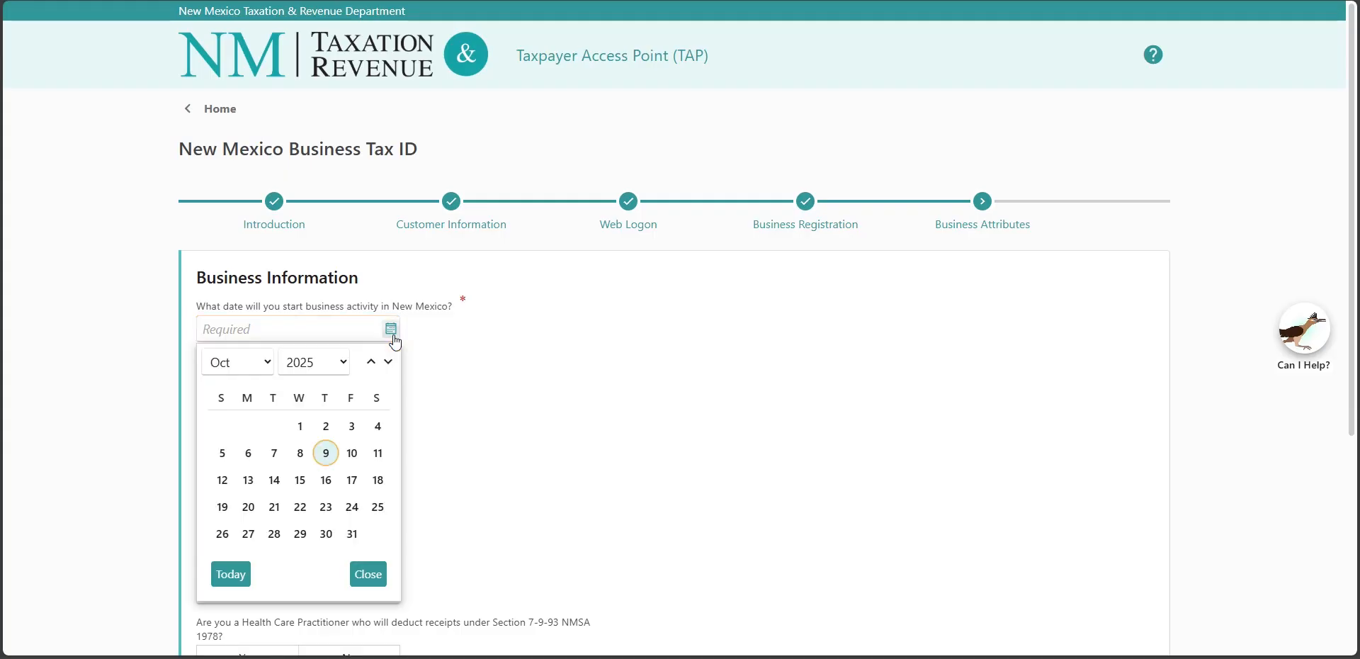
pyautogui.click(326, 453)
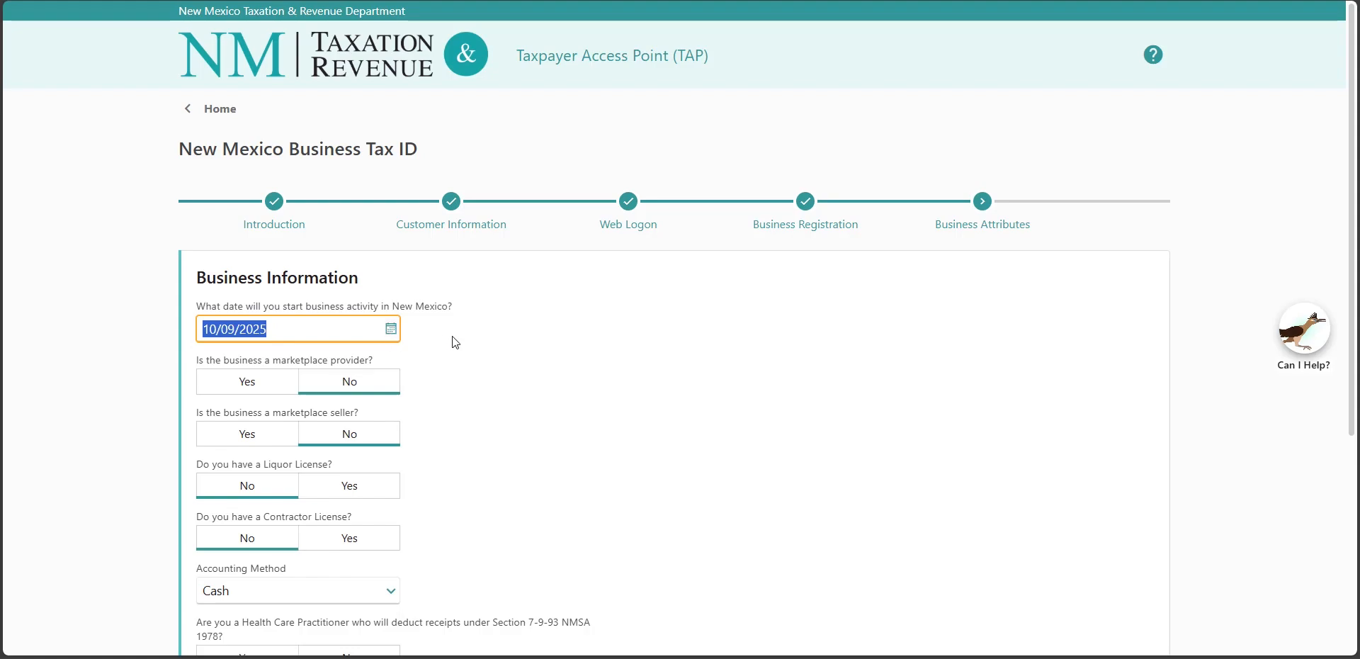
# Choose Cash as the accounting method, leaving the marketplace and license answers at No.
pyautogui.scroll(-2, 486, 345)
pyautogui.scroll(-3, 486, 345)
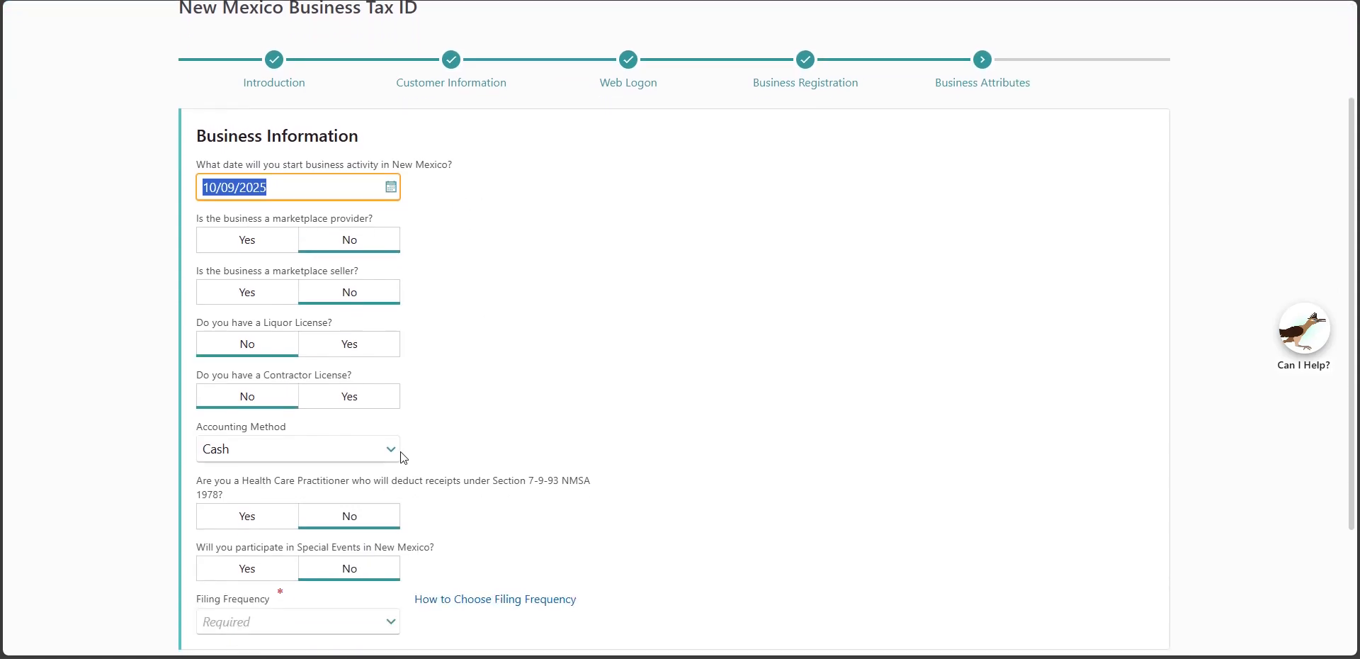
pyautogui.click(398, 455)
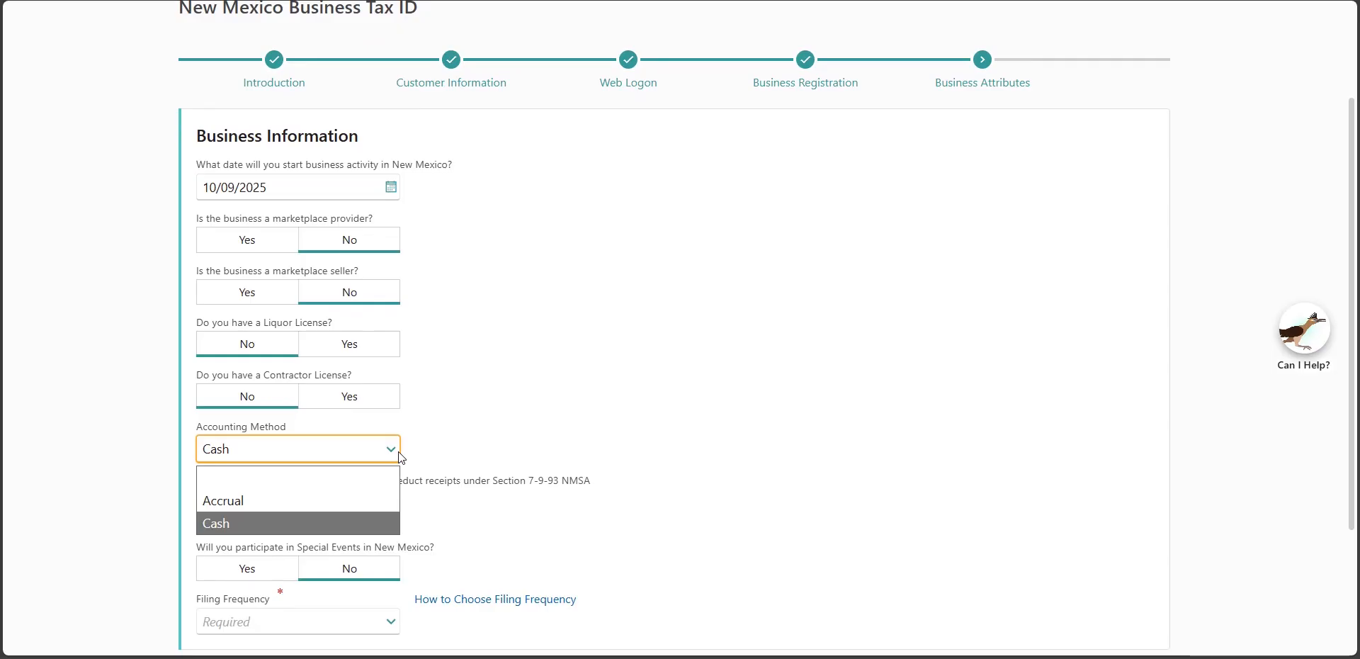
pyautogui.click(359, 523)
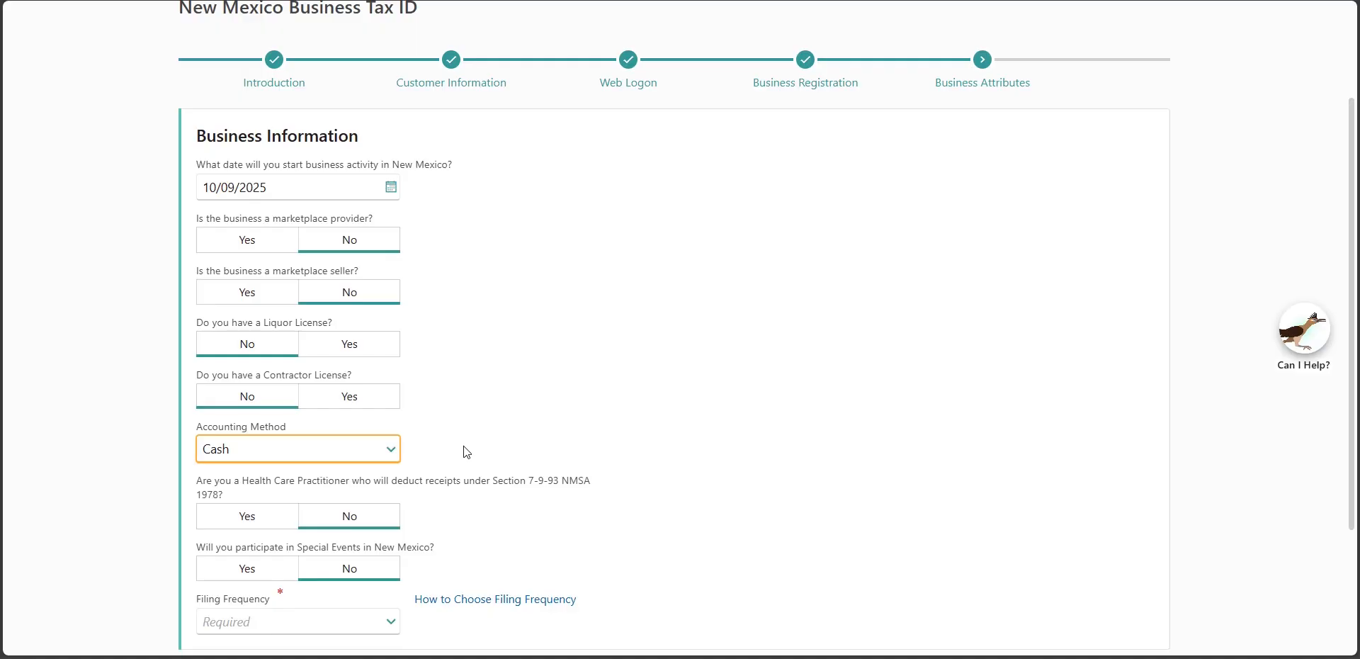
# Set the filing frequency to Monthly and continue to the business taxes.
pyautogui.scroll(-3, 467, 451)
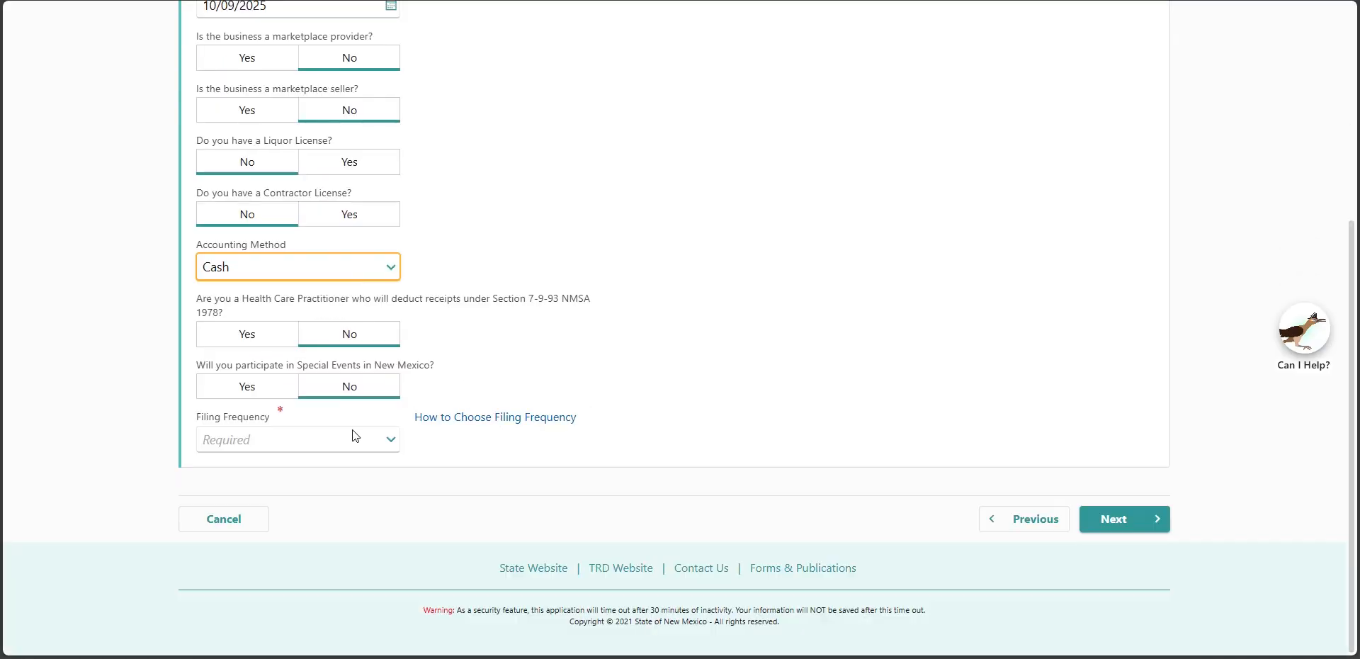
pyautogui.click(389, 443)
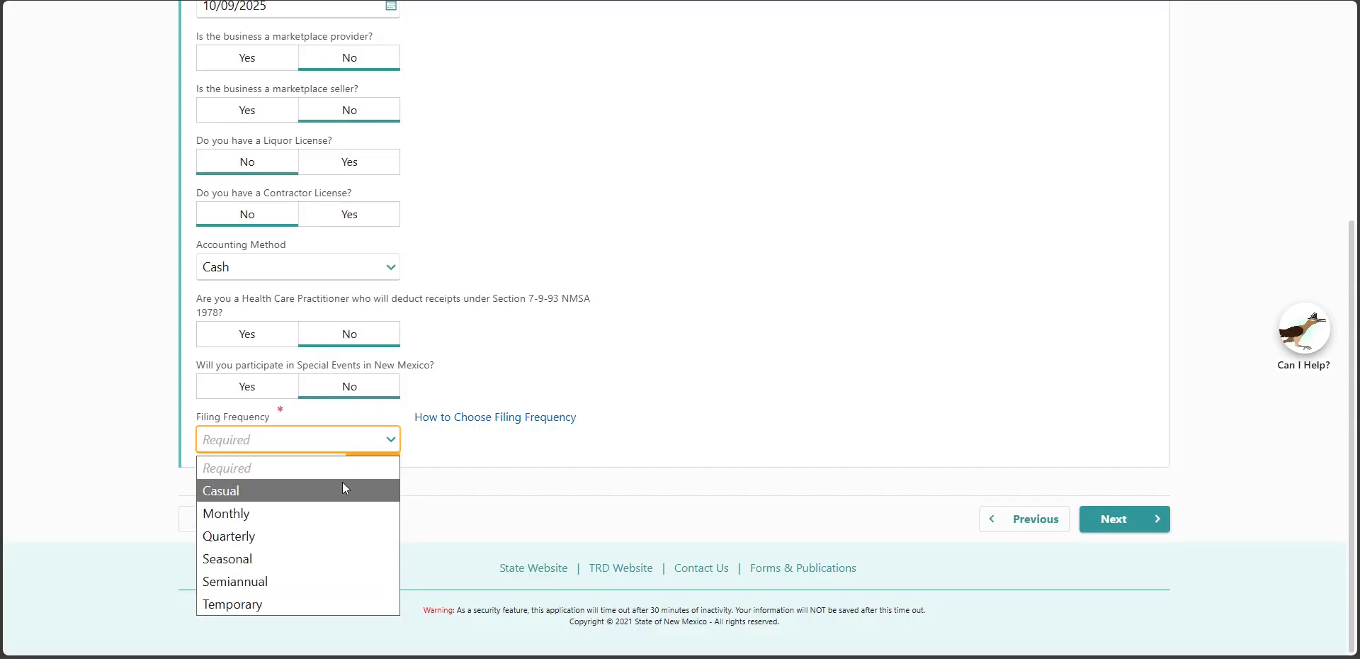
pyautogui.click(334, 512)
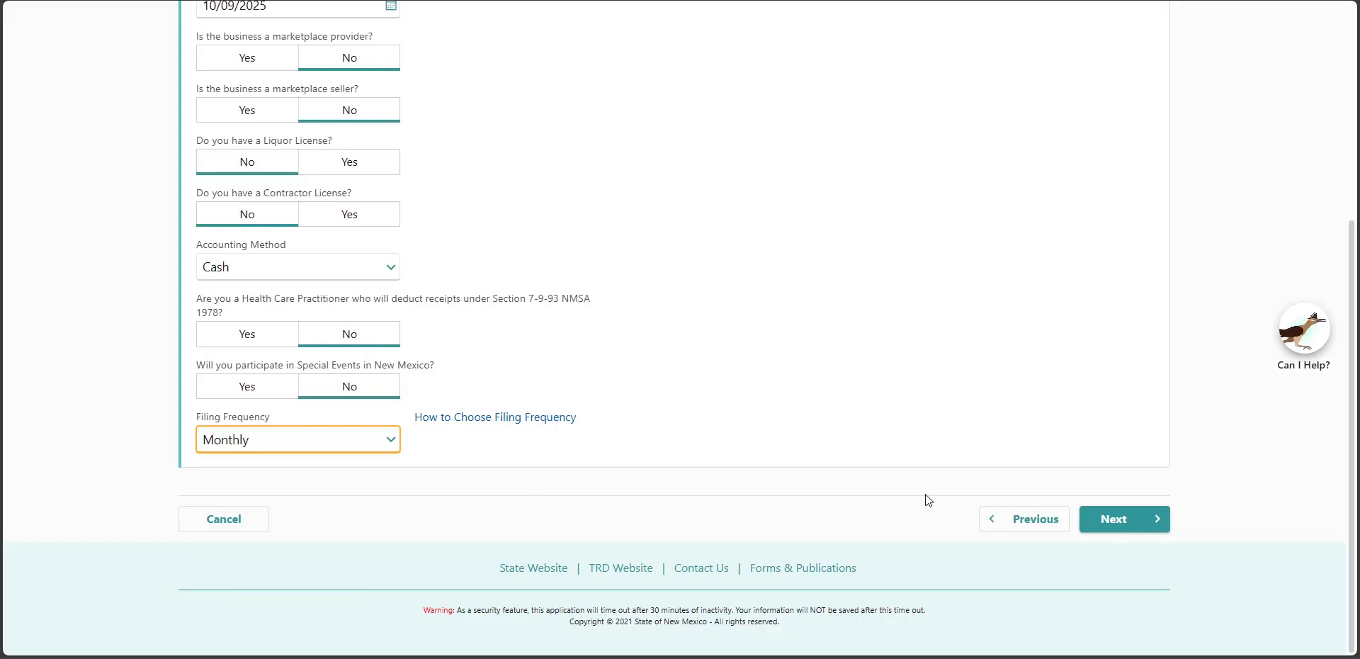
pyautogui.click(1152, 525)
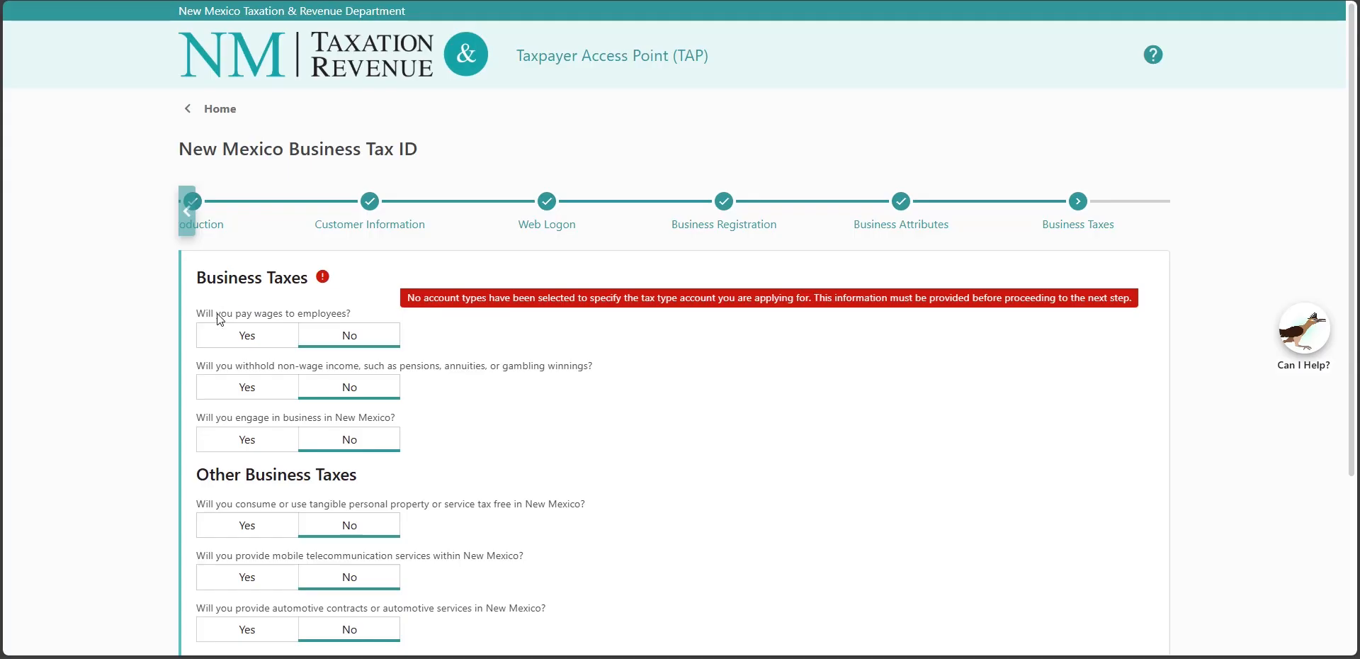
# Answer Yes to engaging in business in New Mexico, keep the wages and other tax answers at No, and continue to the special taxes.
pyautogui.click(226, 339)
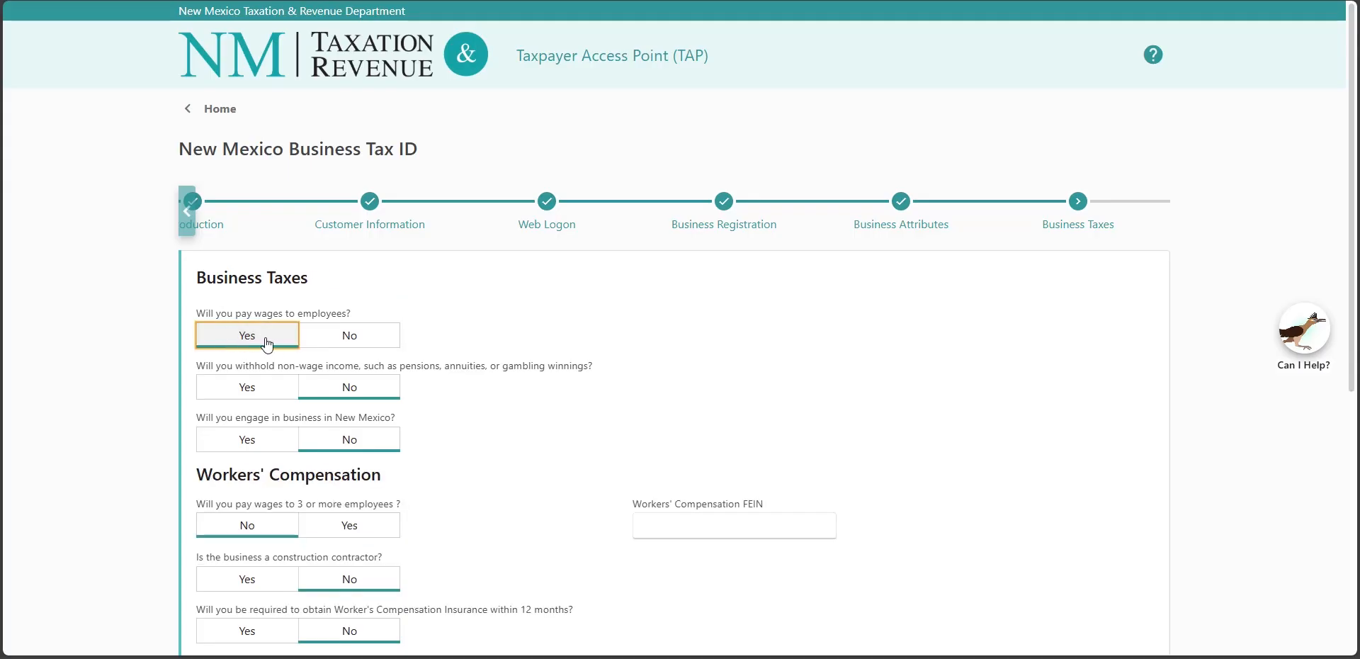
pyautogui.click(330, 347)
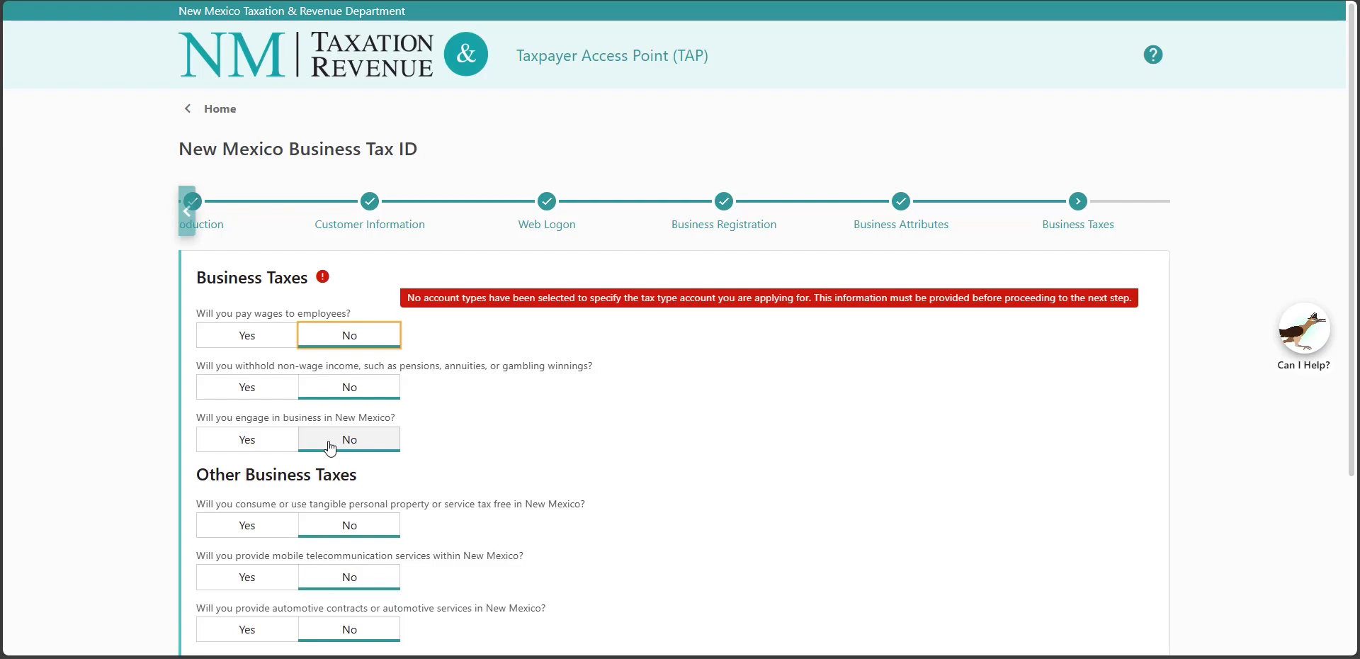
pyautogui.click(274, 442)
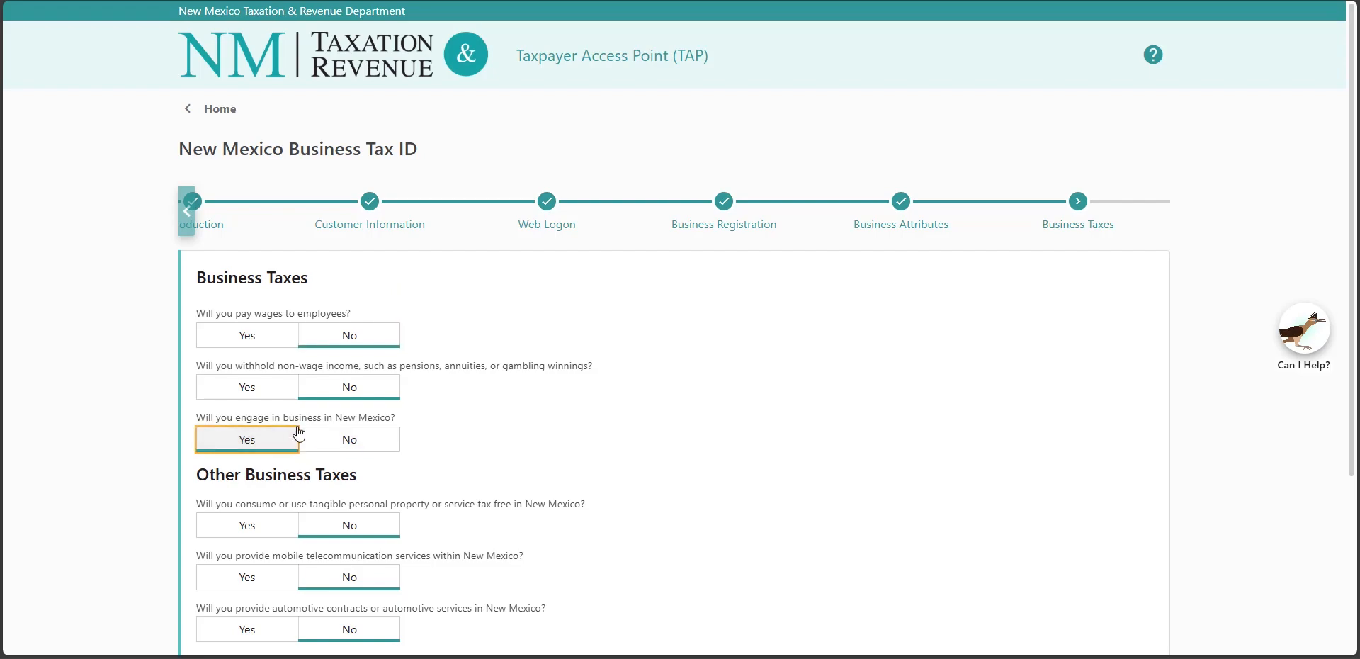
pyautogui.scroll(-1, 272, 425)
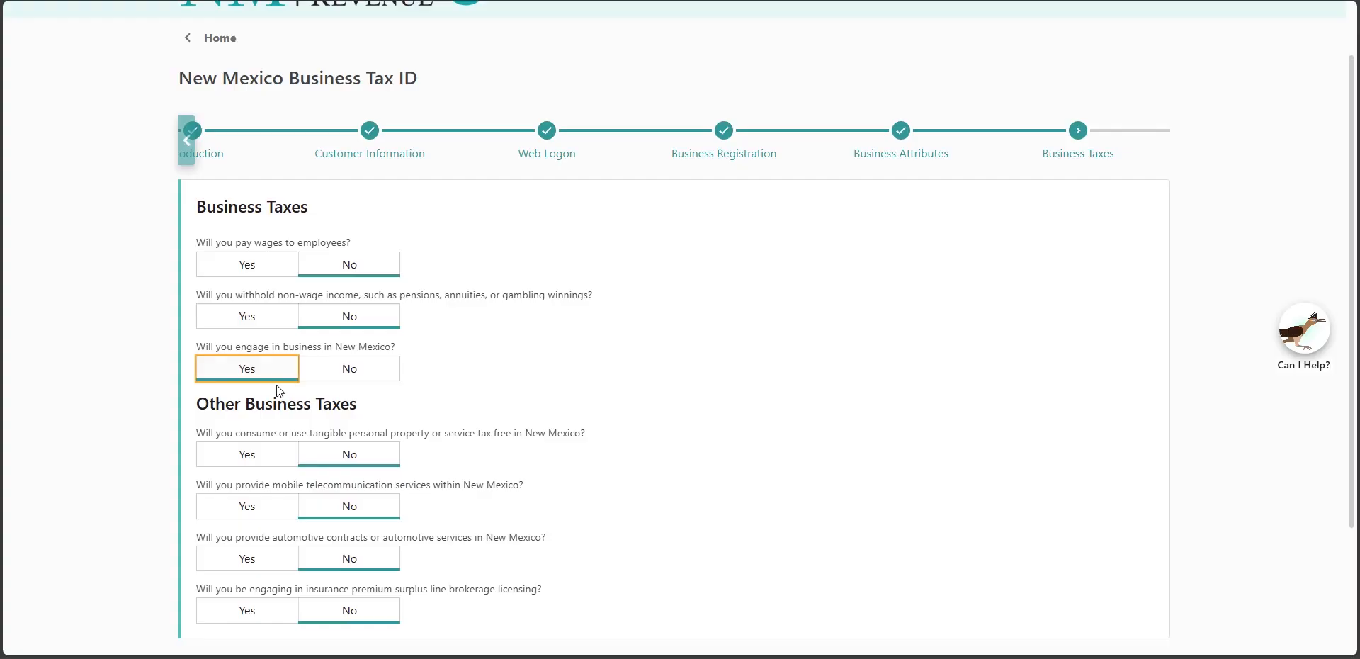
pyautogui.scroll(-1, 278, 428)
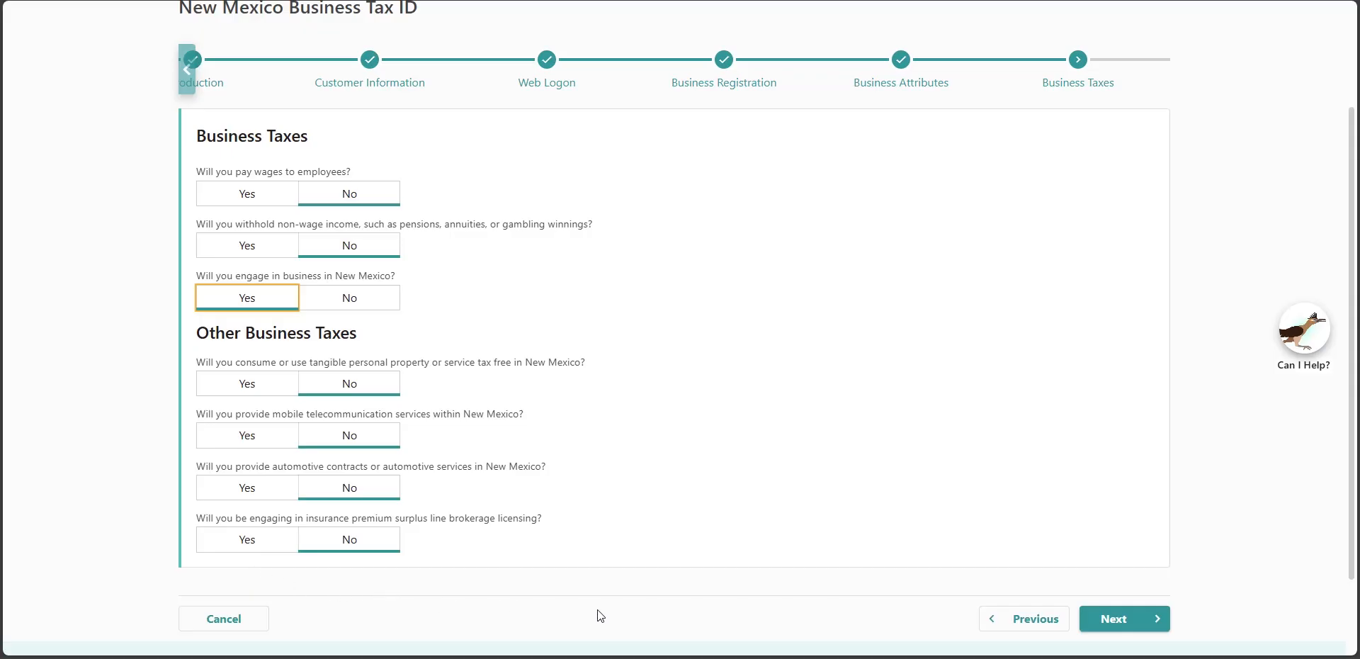
pyautogui.click(1118, 624)
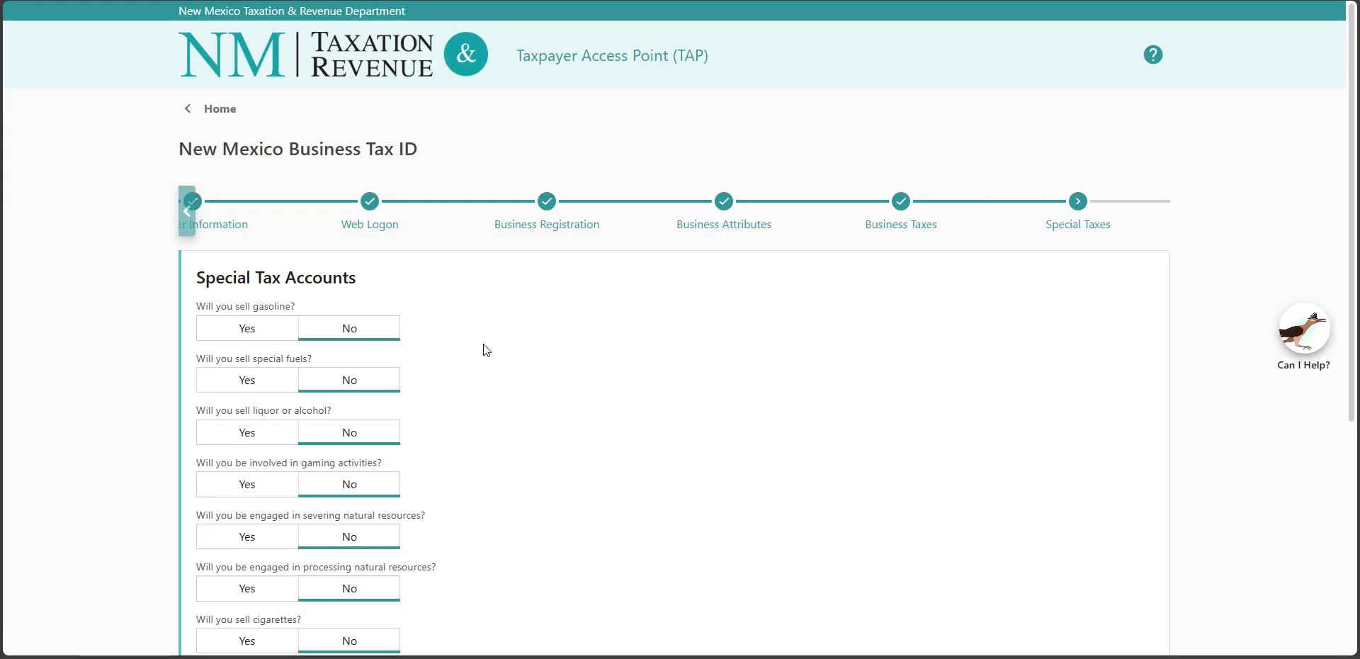
pyautogui.scroll(-3, 486, 350)
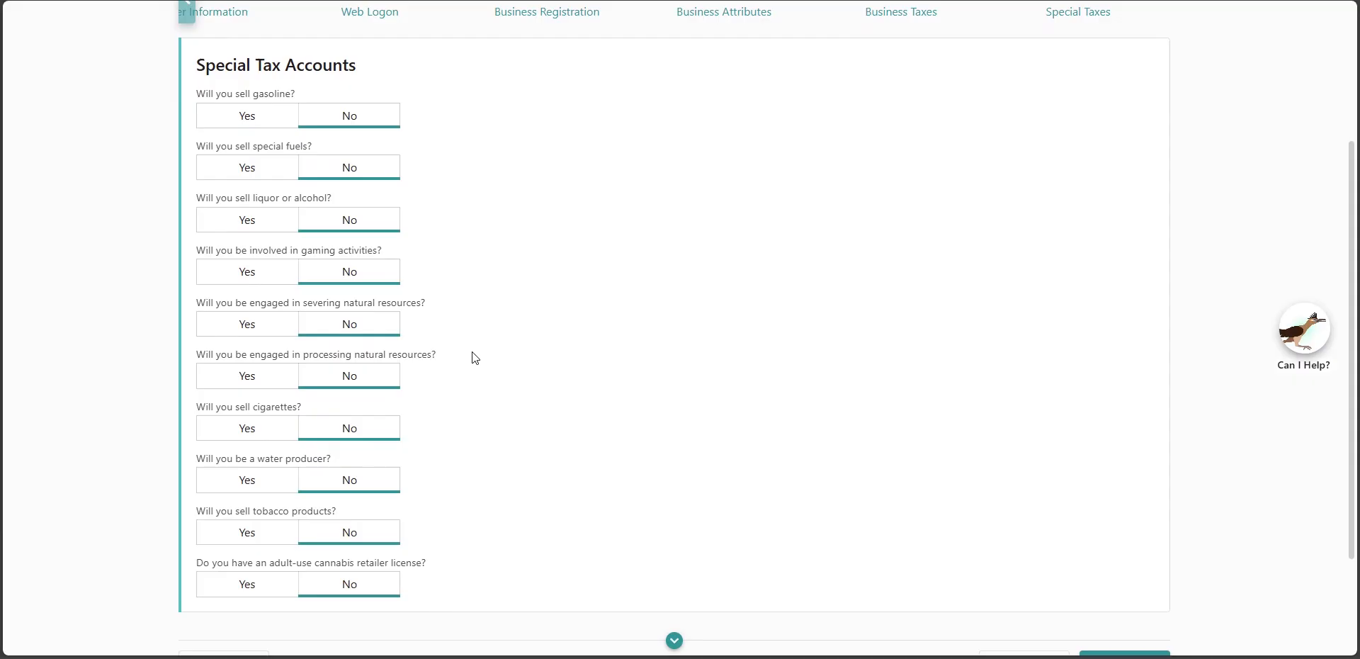
pyautogui.scroll(-1, 473, 372)
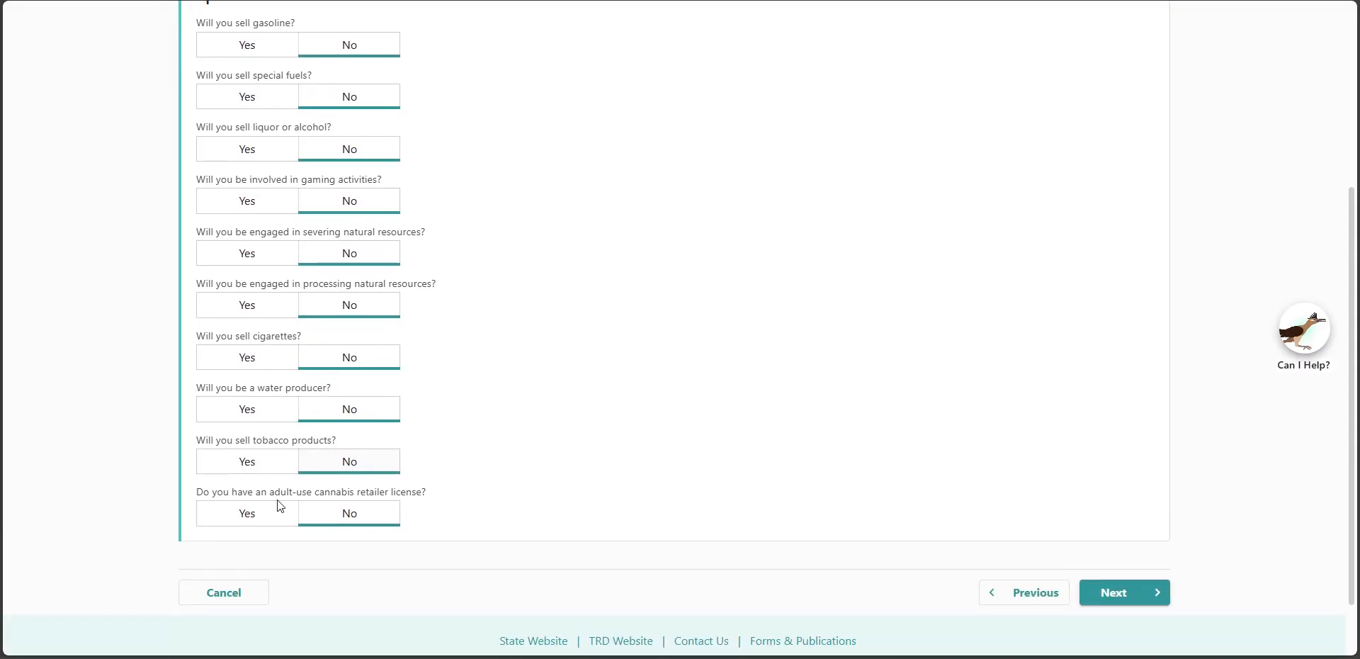
pyautogui.click(226, 524)
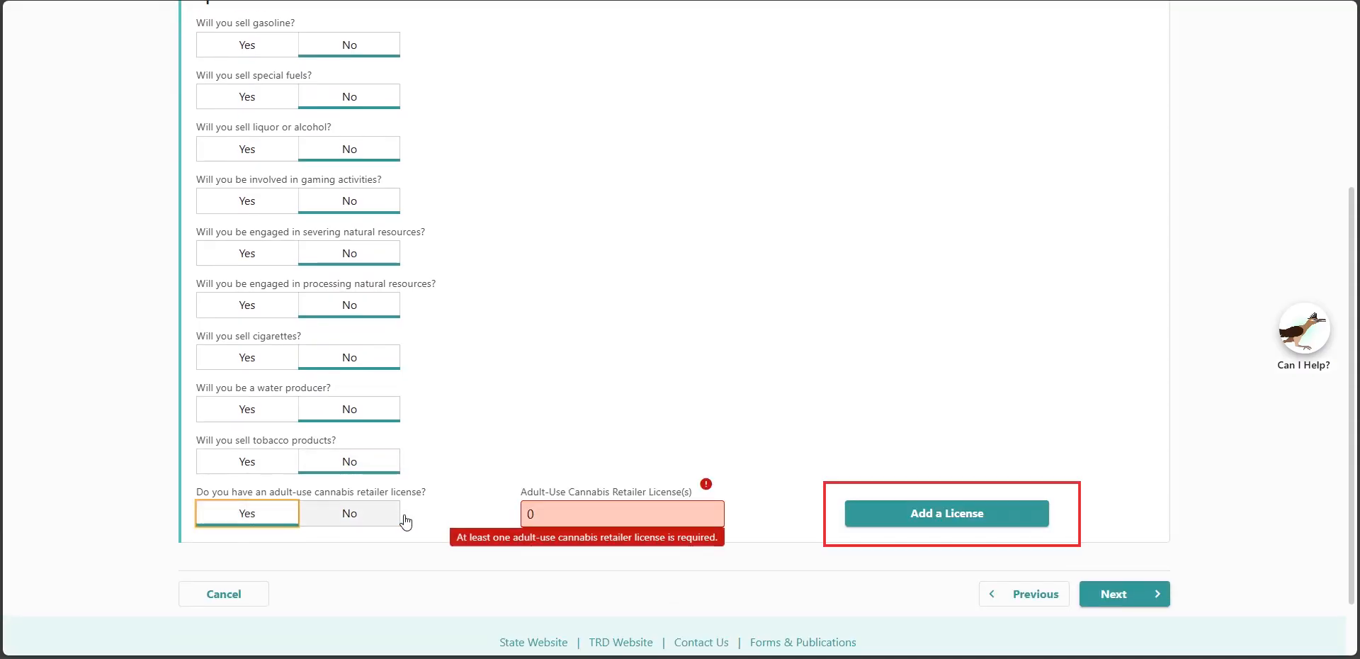
pyautogui.click(858, 511)
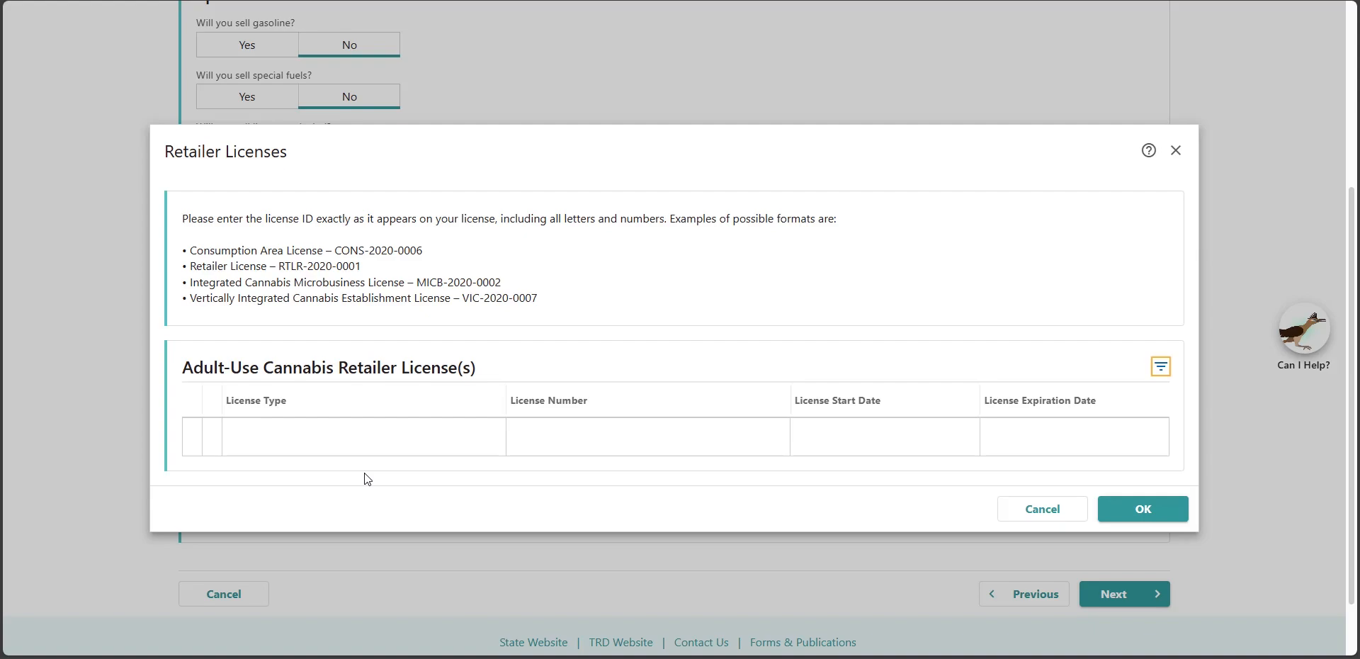
pyautogui.click(1126, 505)
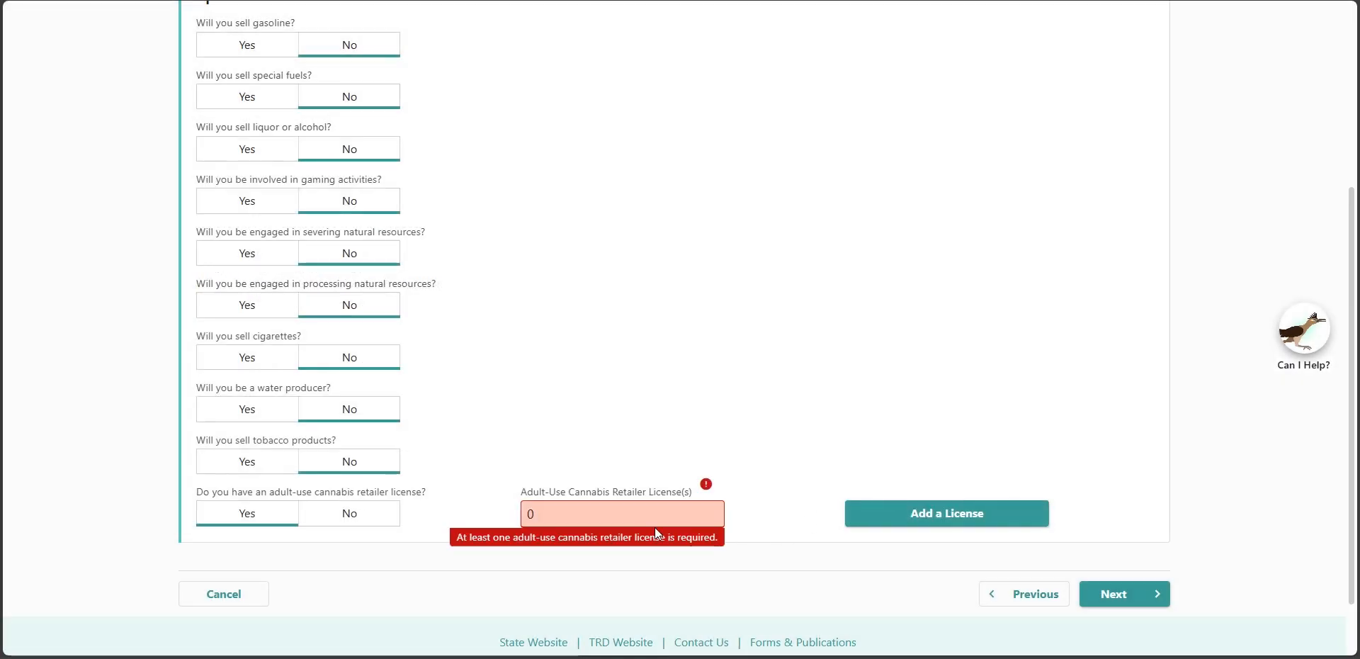
pyautogui.click(376, 514)
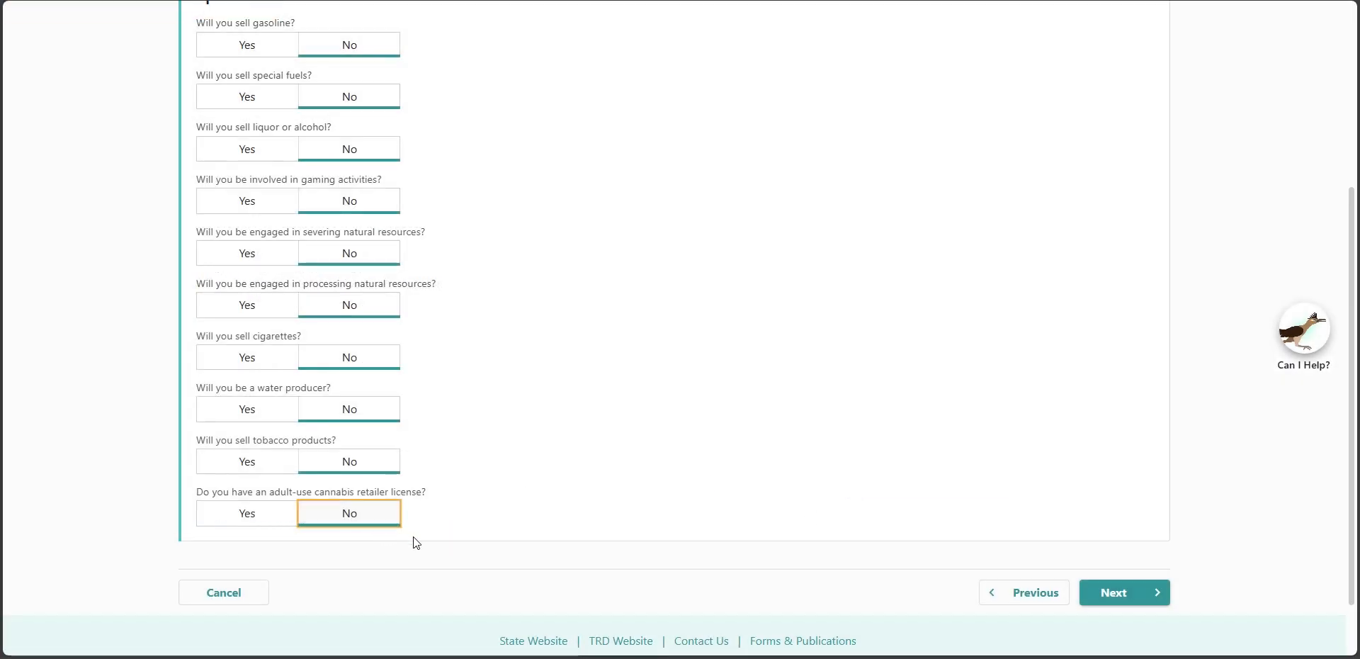
# Continue to the NAICS codes, search for "sales" and choose 52222 Sales Financing as the primary type of business activity.
pyautogui.click(1105, 599)
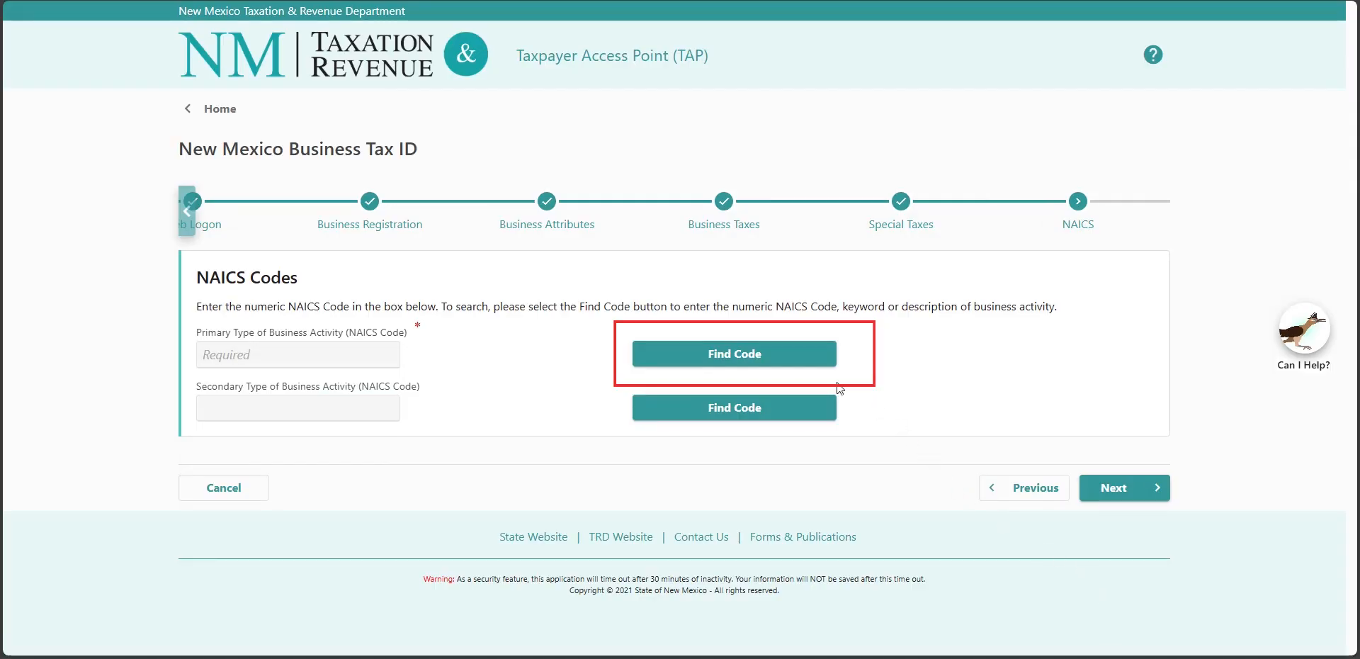
pyautogui.click(728, 356)
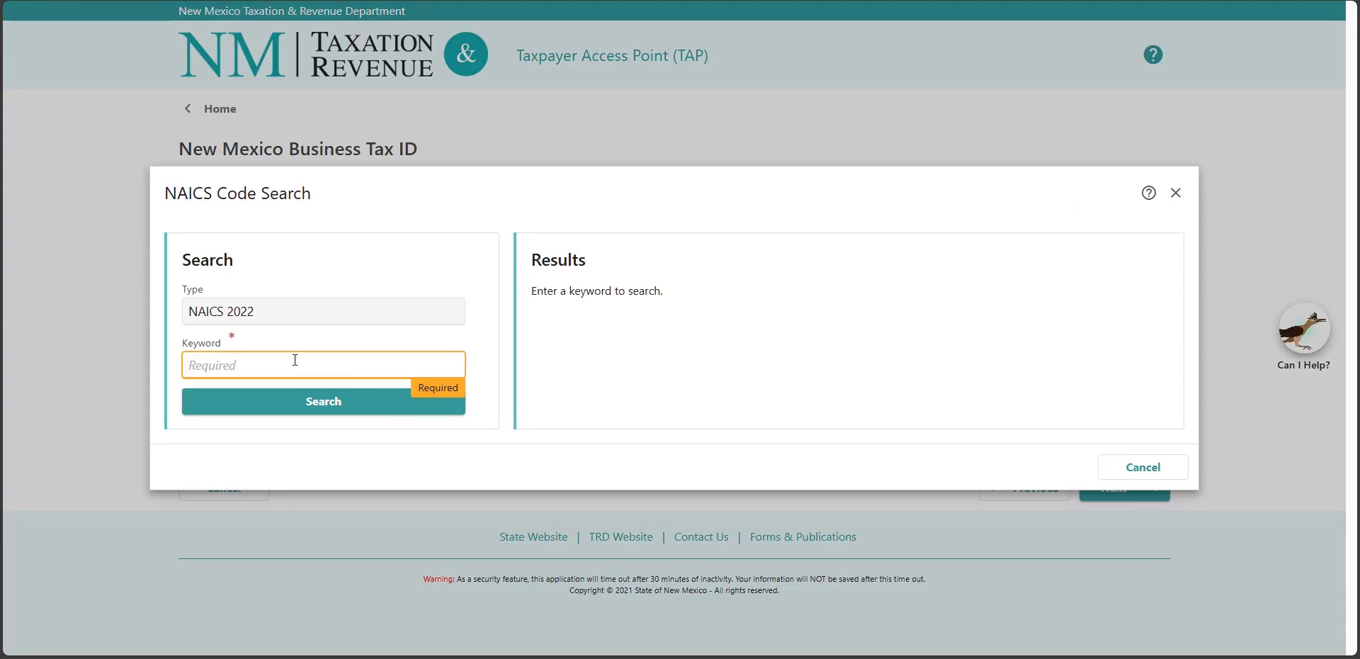
pyautogui.write('sales')
pyautogui.press('Return')
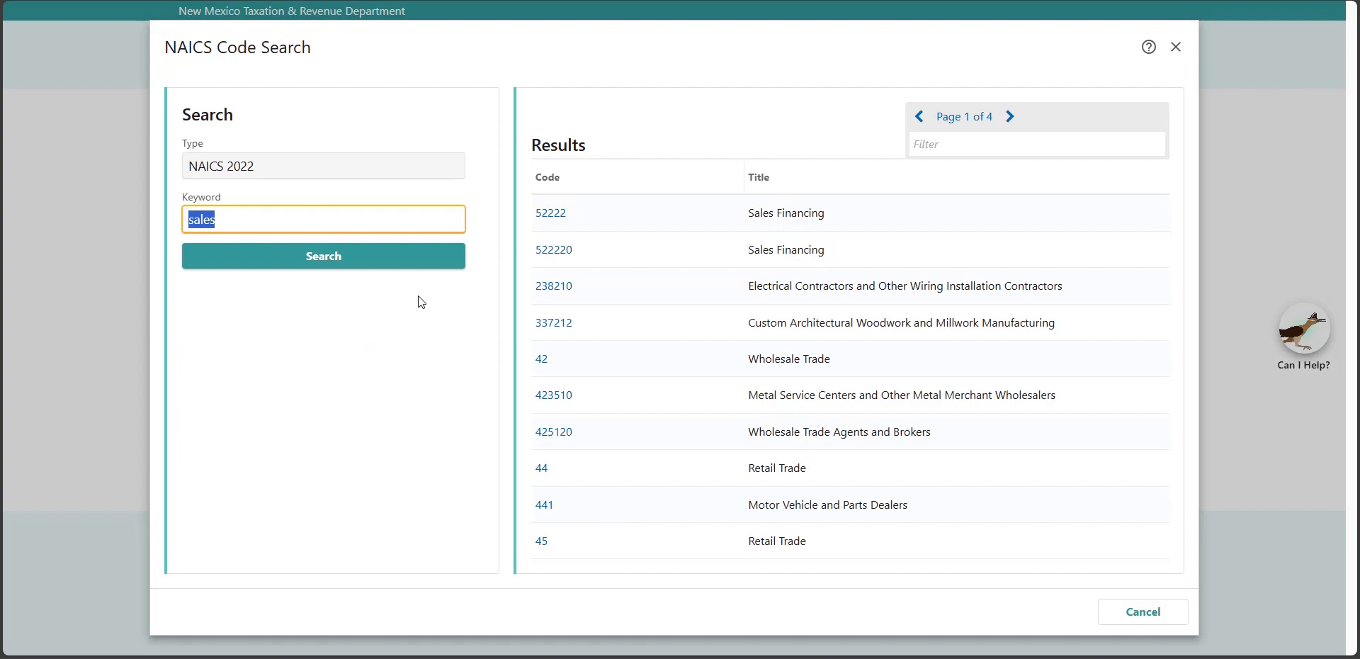
pyautogui.click(544, 220)
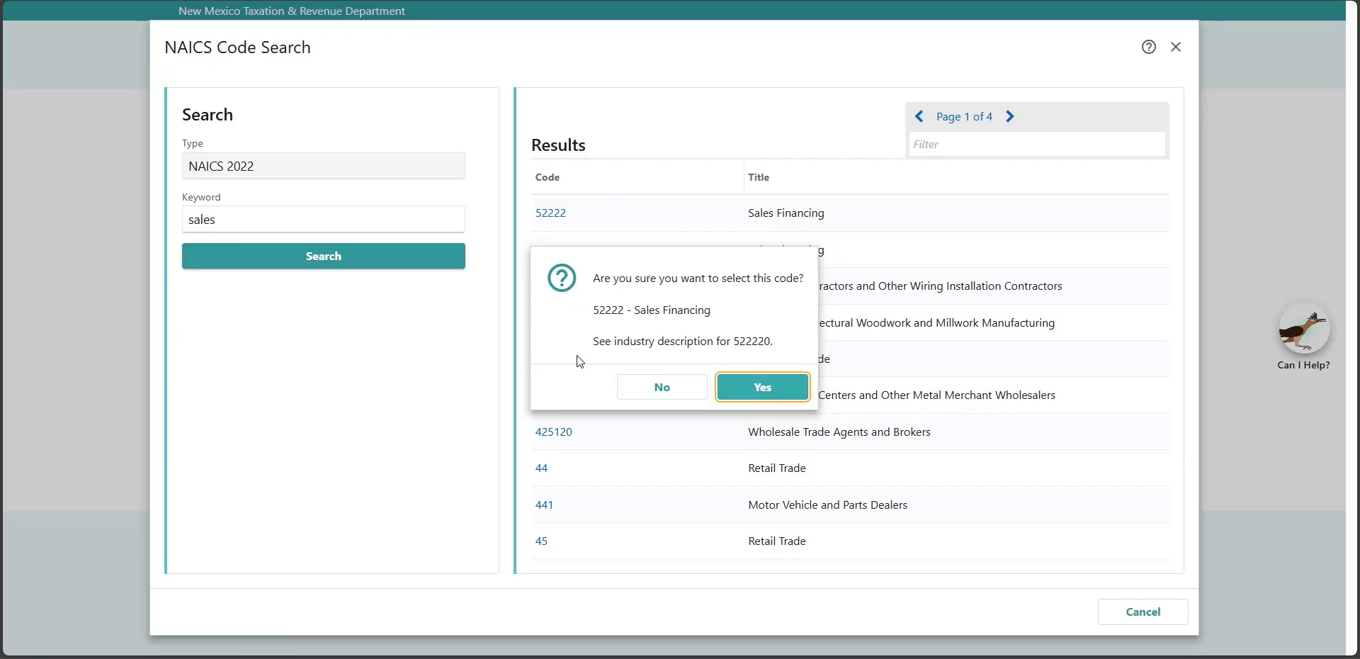
pyautogui.click(750, 390)
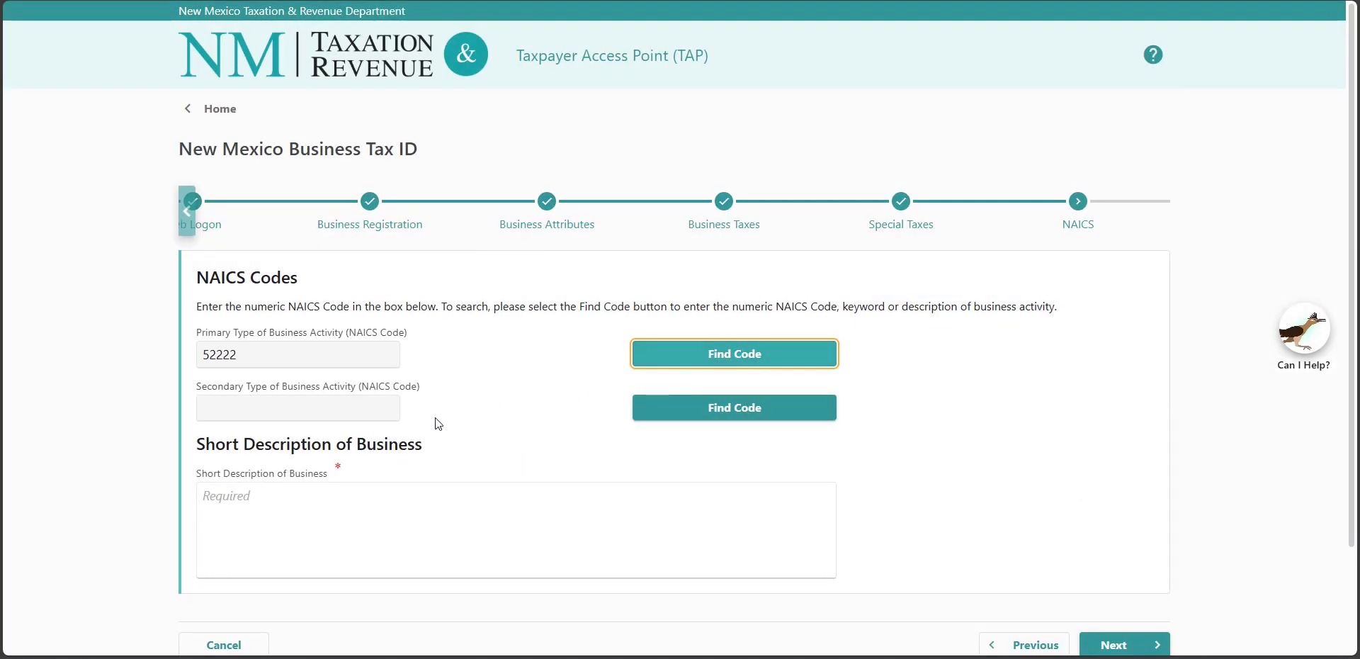
# Enter SALES OF GOODS AND SERVICES as the short description of the business and continue to the logon review.
pyautogui.scroll(-1, 434, 422)
pyautogui.click(385, 446)
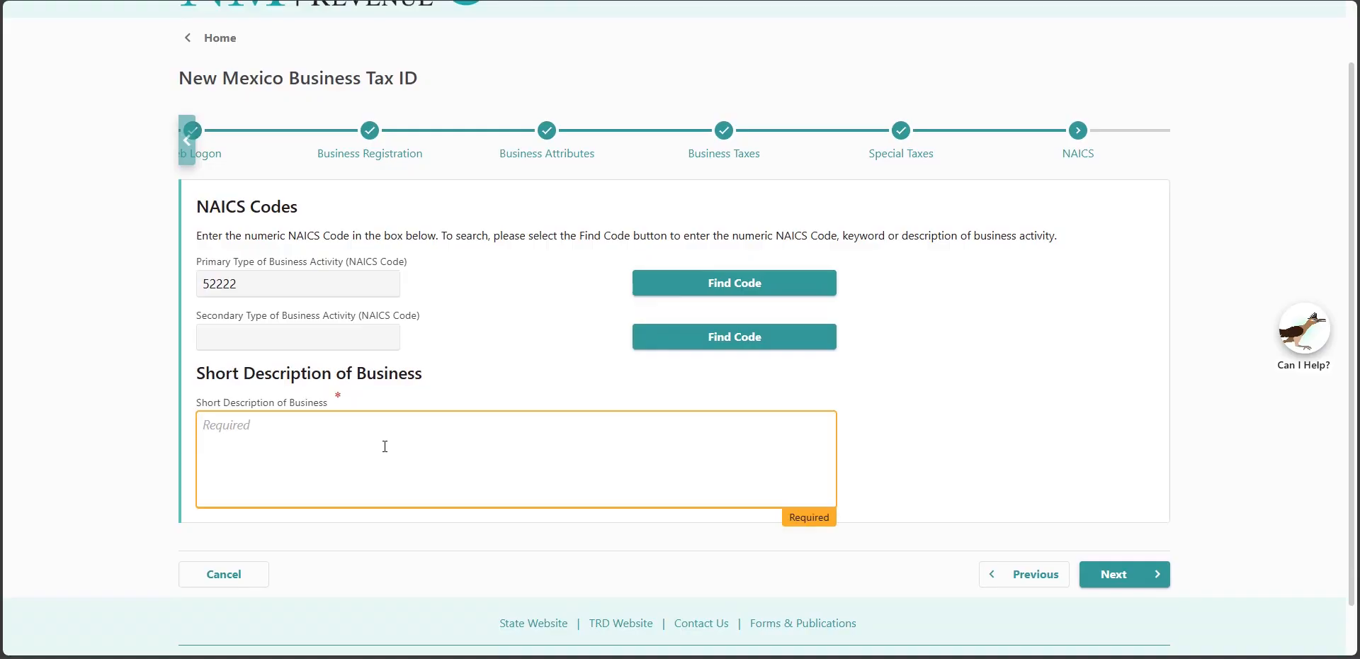
pyautogui.write('SALES OF GOODS')
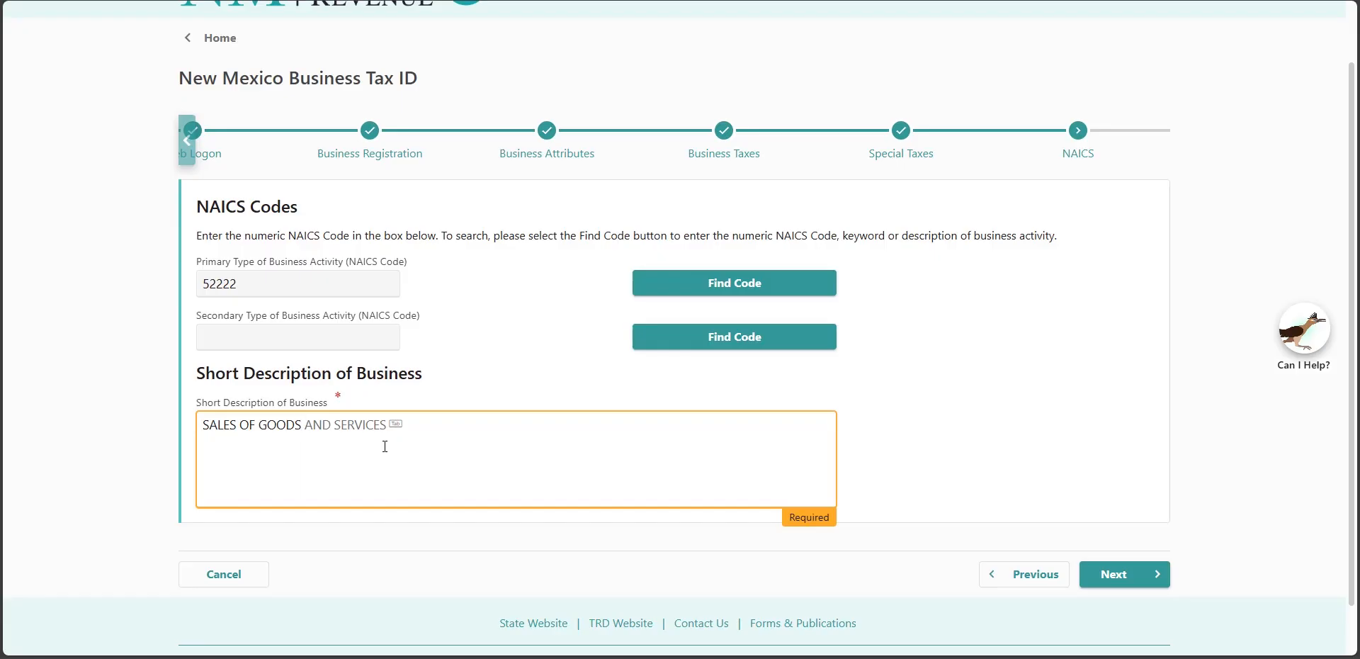
pyautogui.press('Tab')
pyautogui.click(1131, 583)
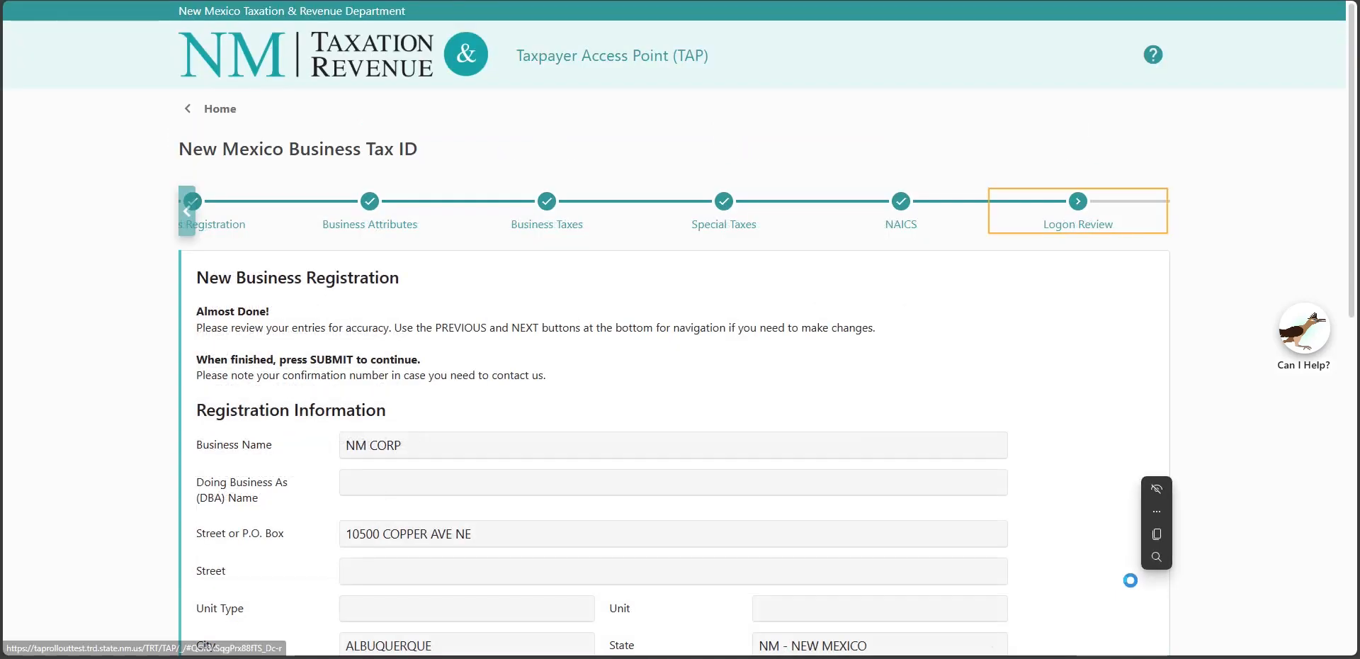
# Complete the submission confirmation with the signer's name from the saved info and the title OWNER, and submit the registration.
pyautogui.click(1126, 547)
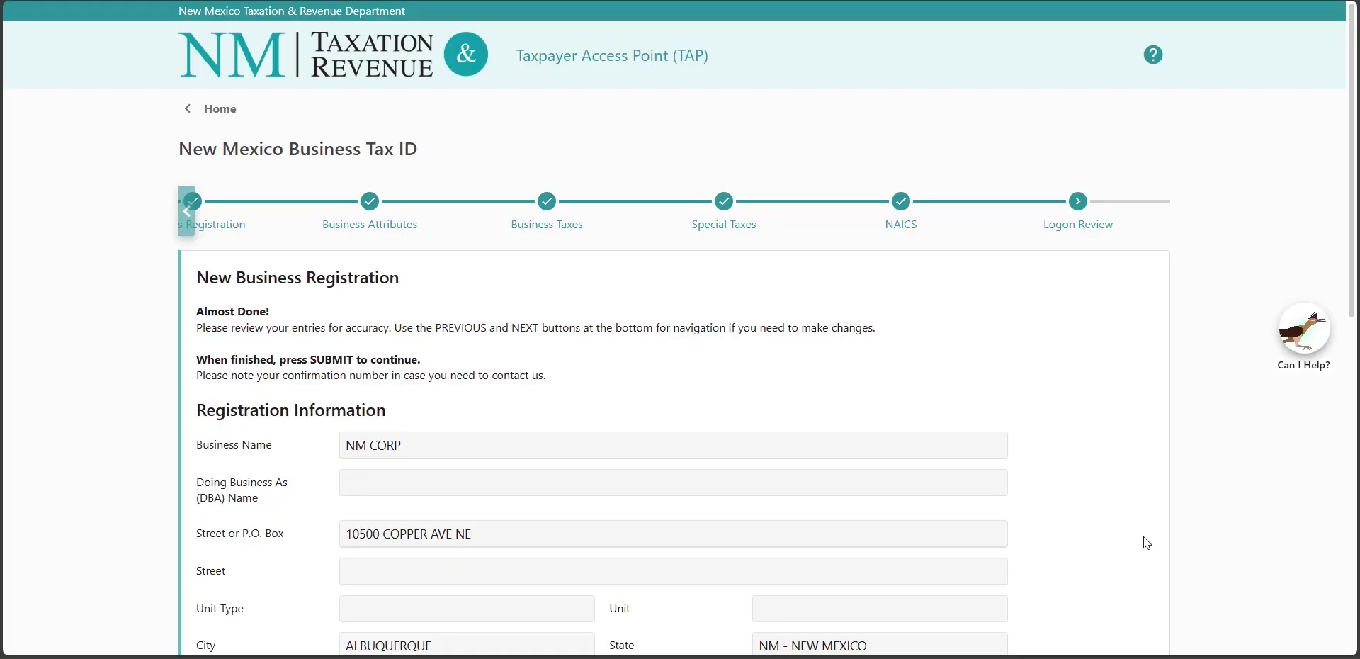
pyautogui.scroll(-5, 1146, 543)
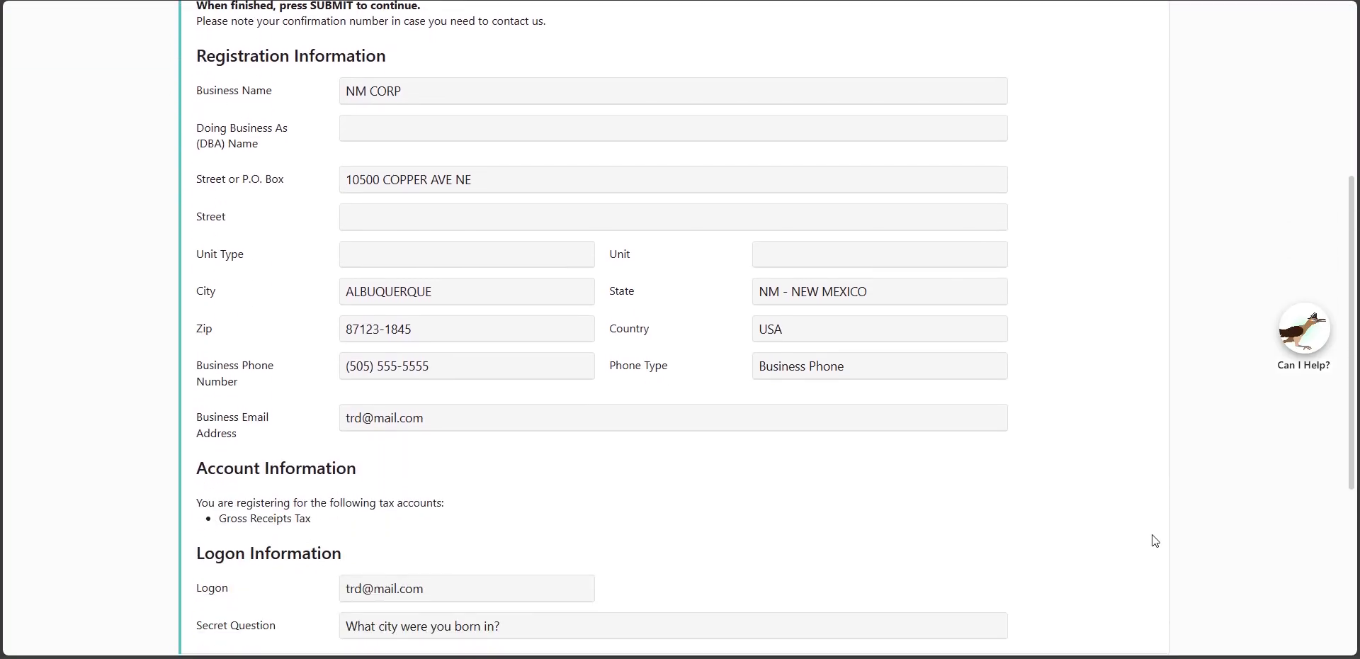
pyautogui.scroll(-3, 1154, 541)
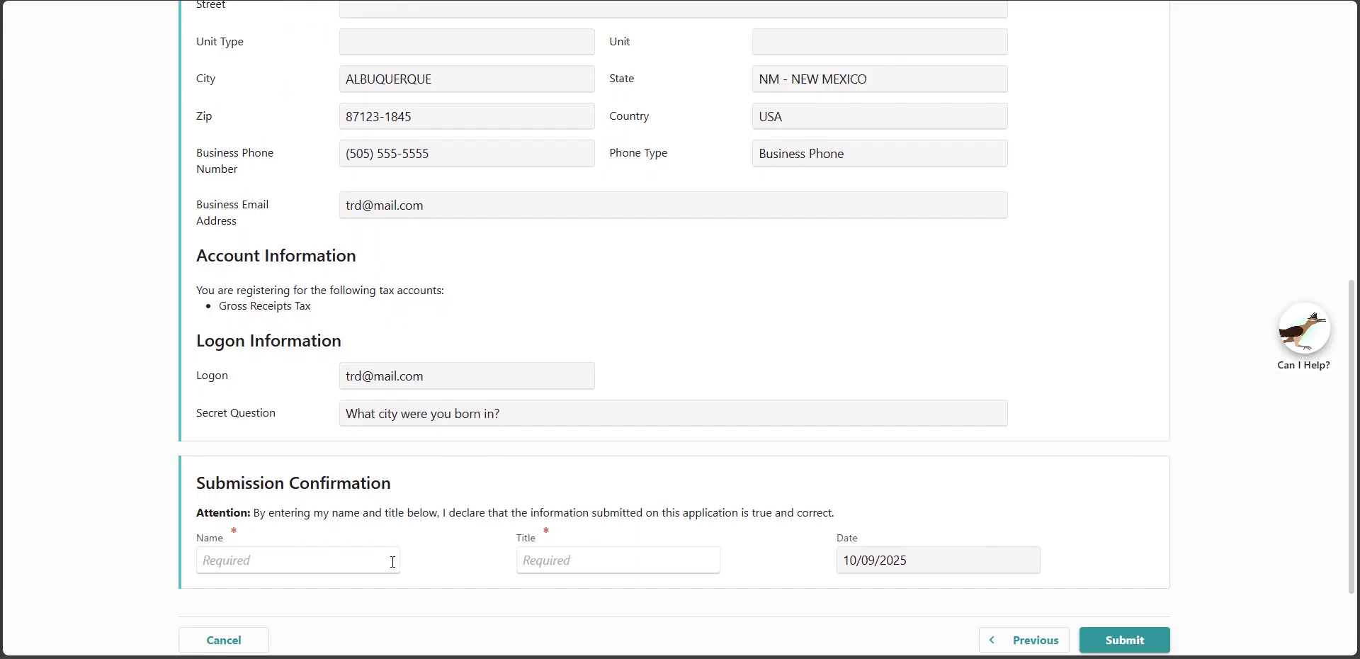
pyautogui.click(393, 561)
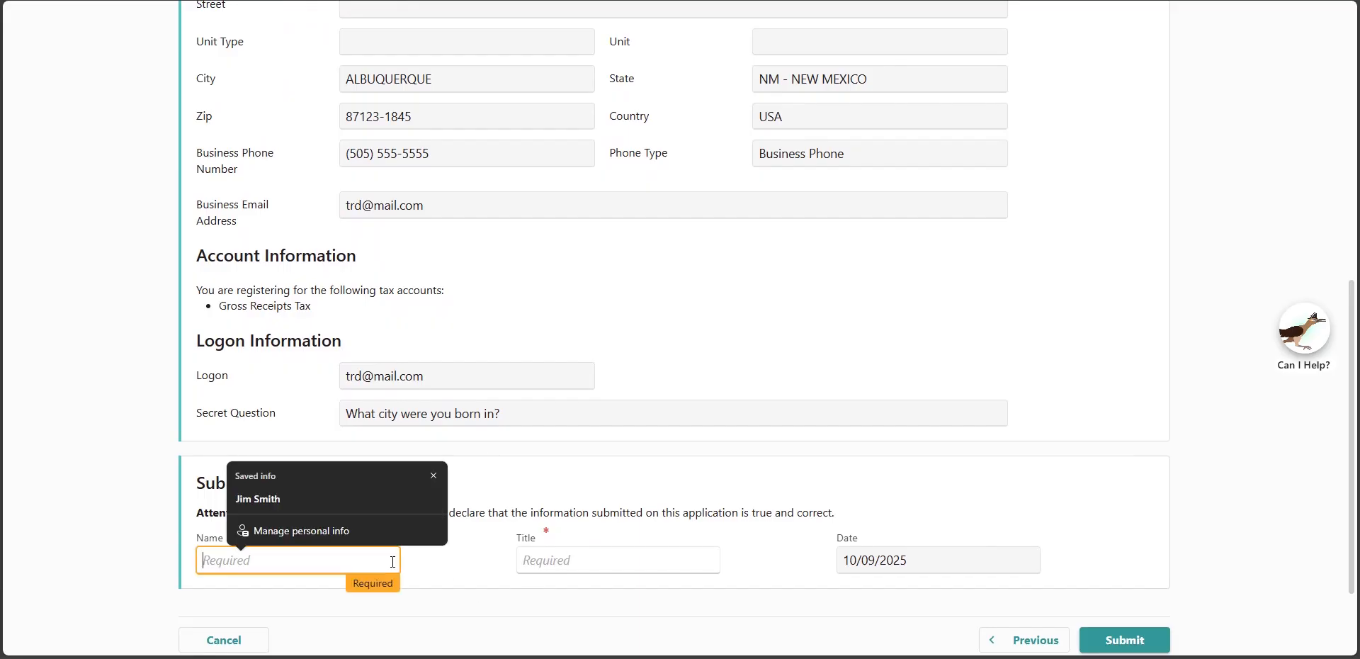
pyautogui.click(361, 499)
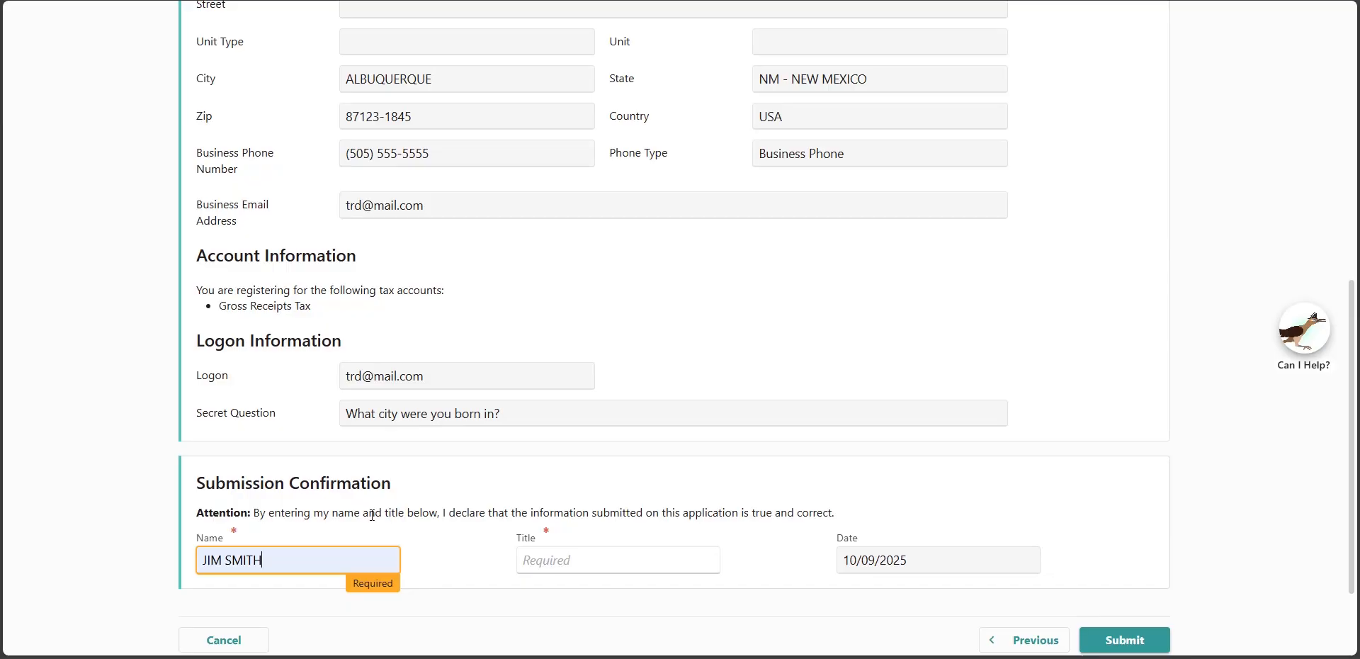
pyautogui.click(613, 554)
pyautogui.write('OWNER')
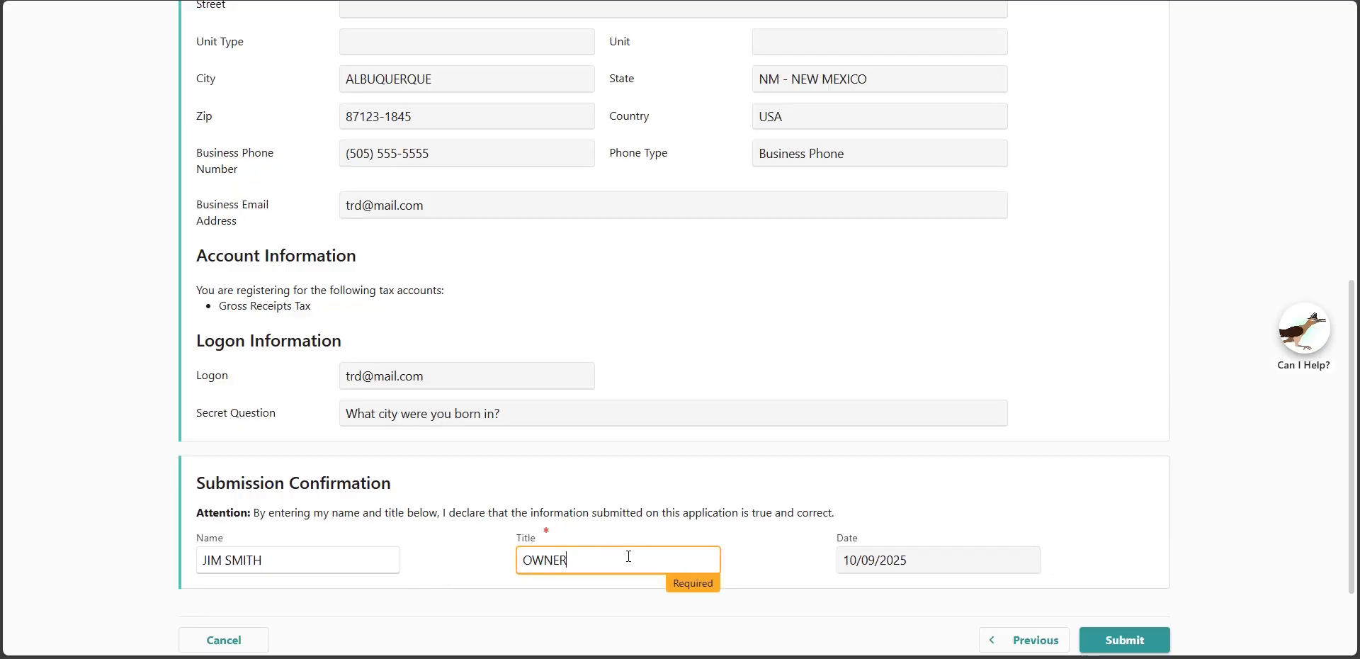
pyautogui.scroll(-2, 628, 560)
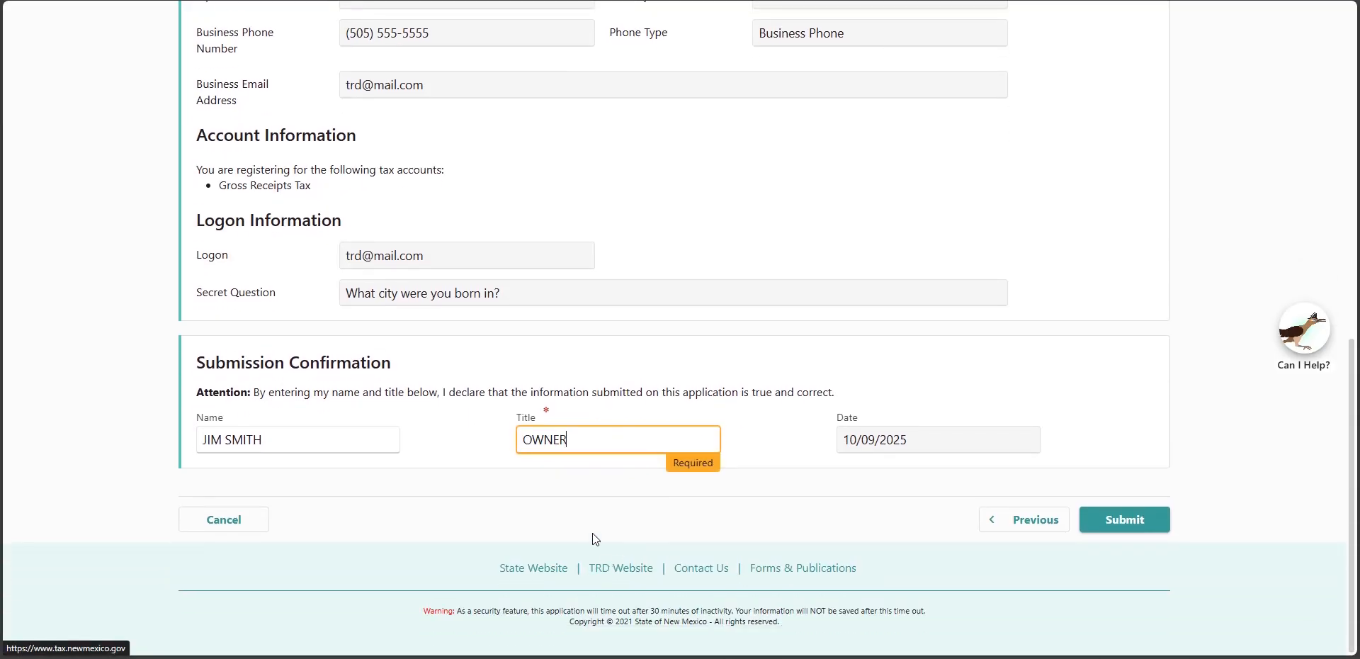
pyautogui.click(1105, 528)
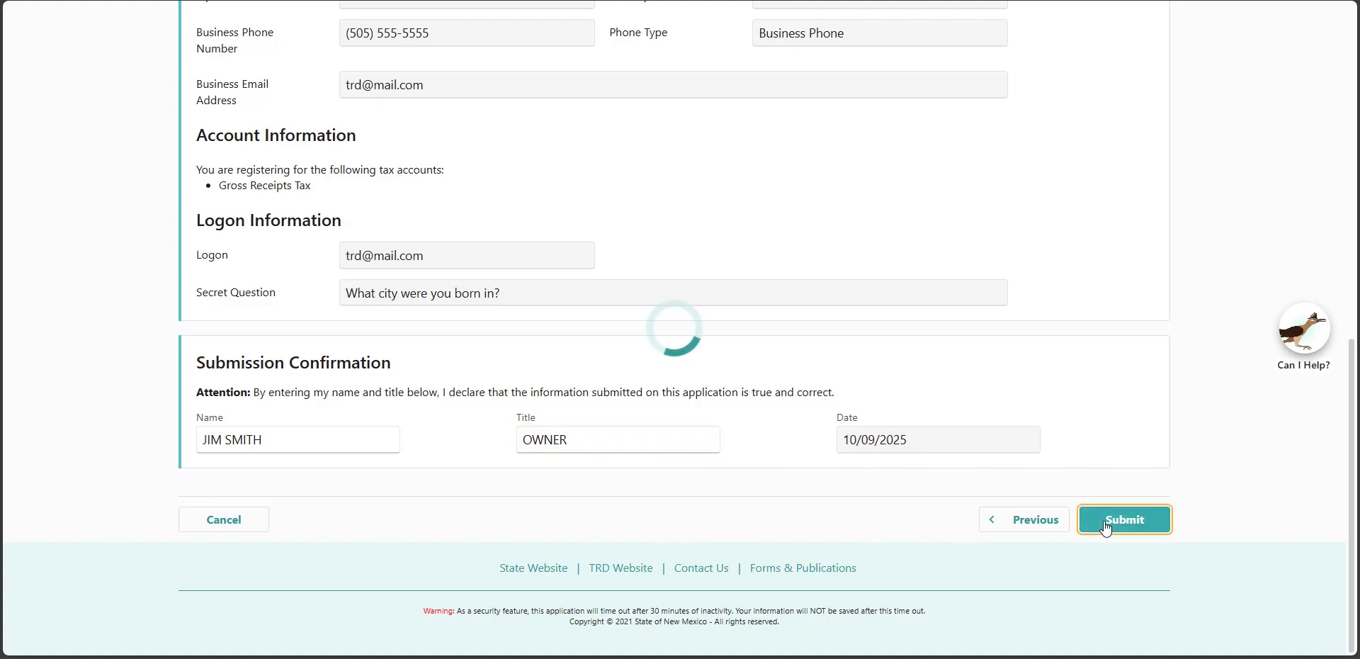